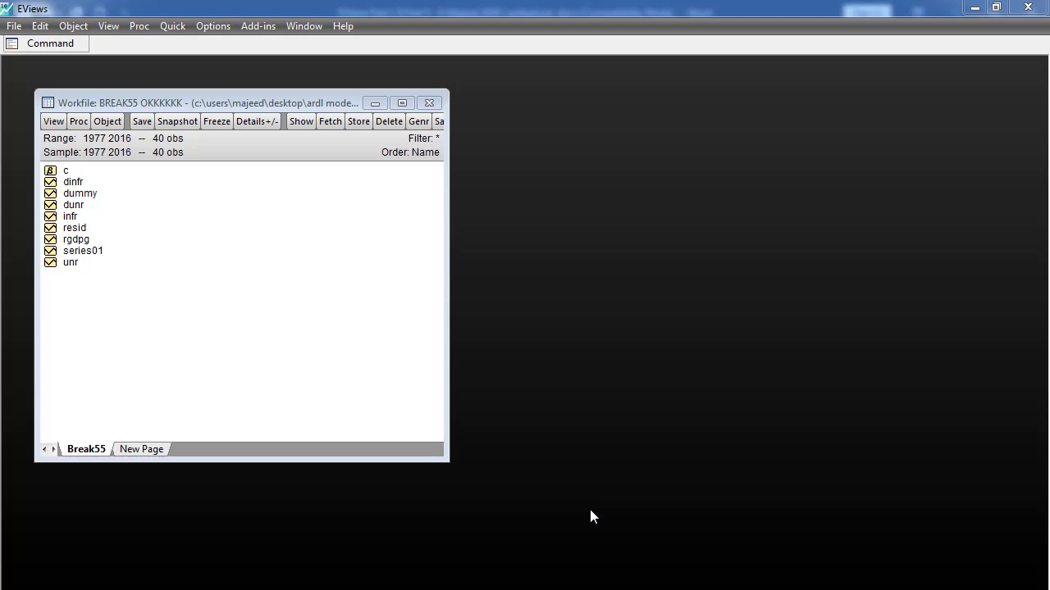
Multi-select rgdpg, infr, unr, dummy, dinfr and dunr in the BREAK55 workfile
click(82, 232)
click(81, 239)
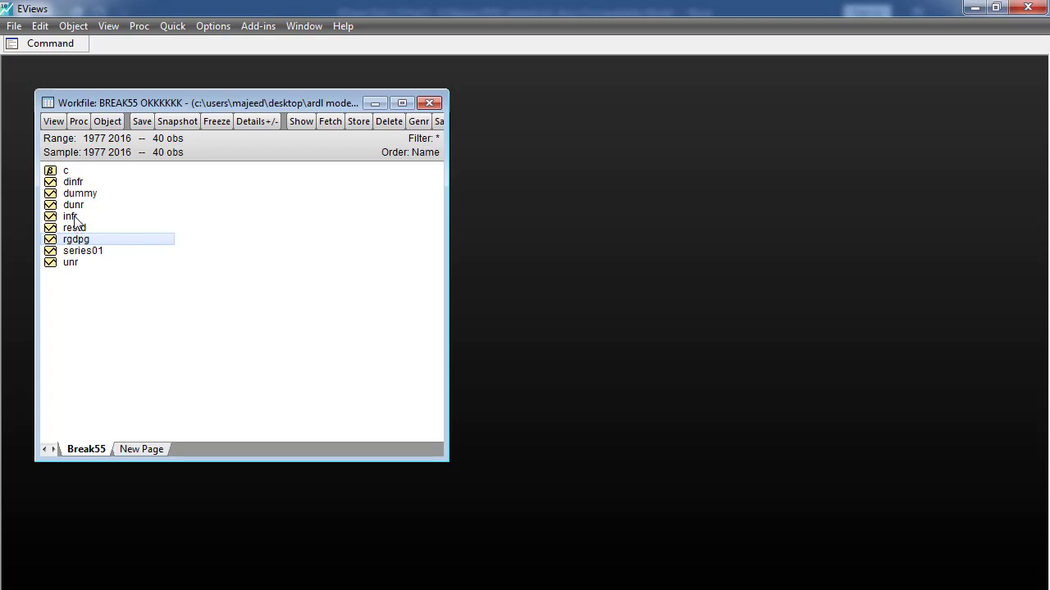
ctrl+click(77, 219)
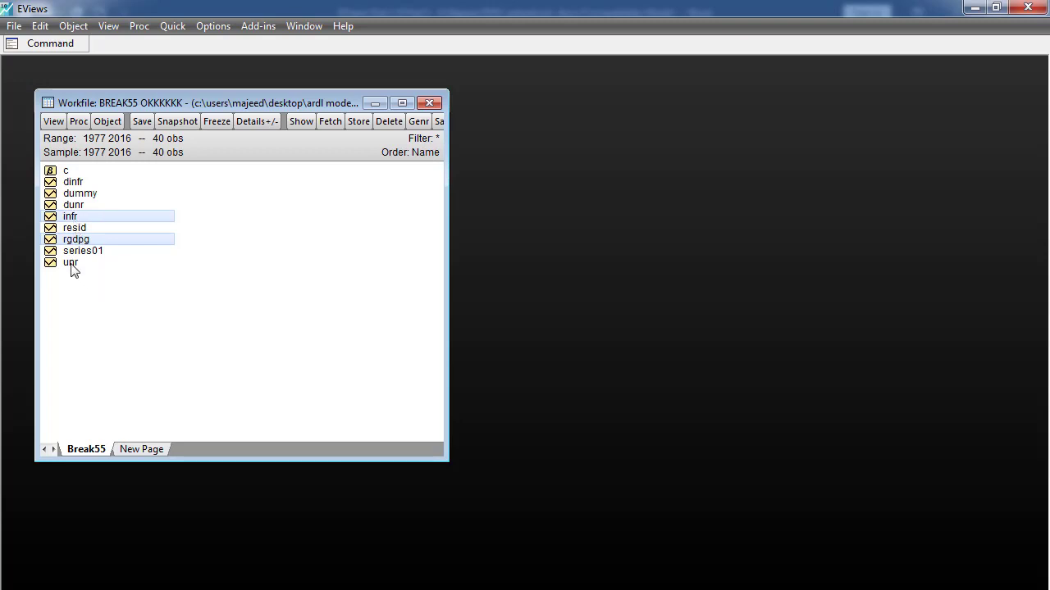
ctrl+click(72, 263)
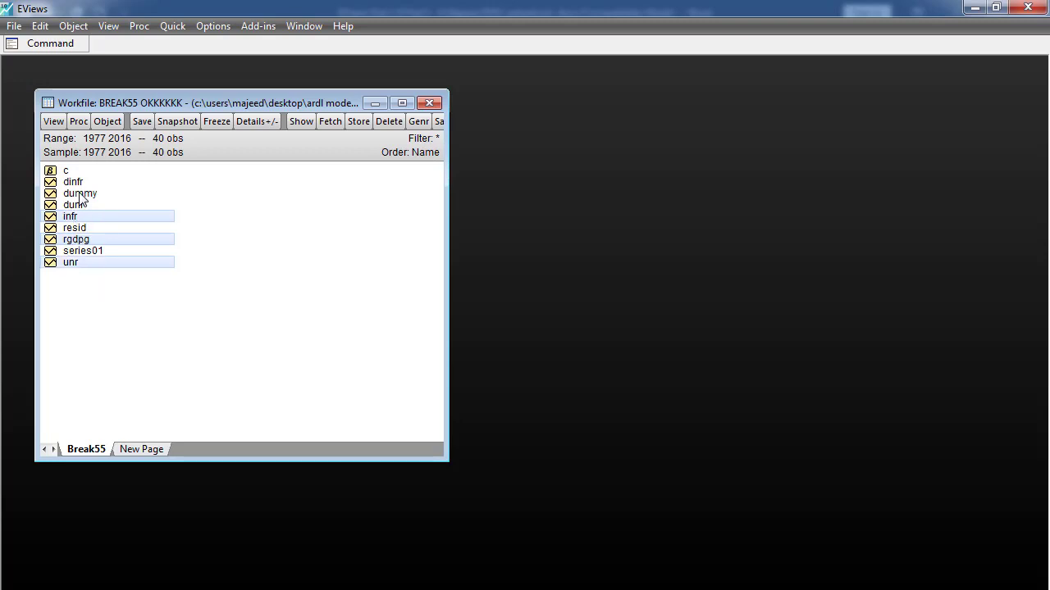
ctrl+click(80, 196)
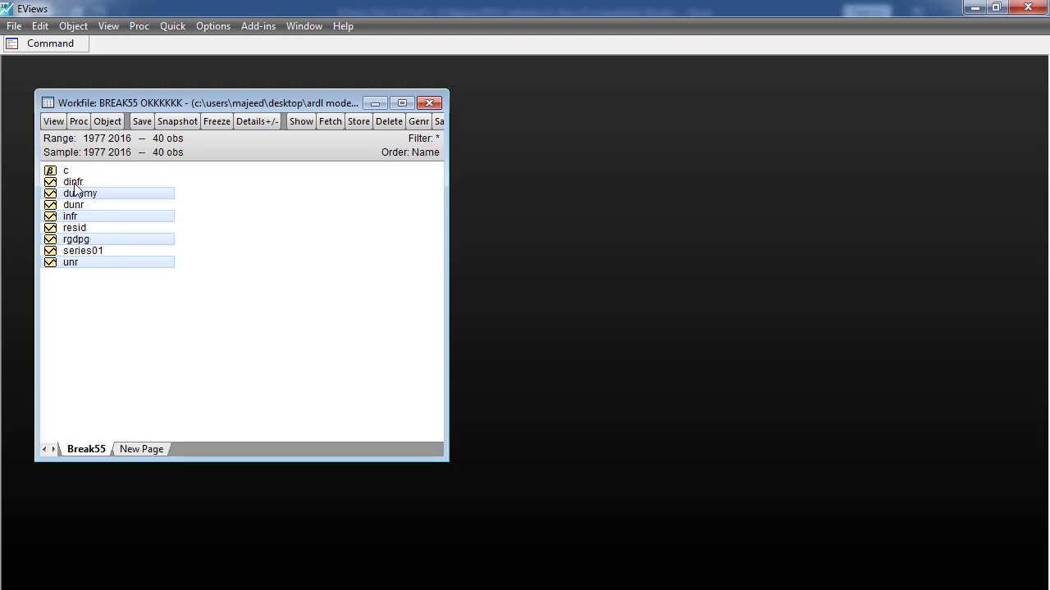
ctrl+click(73, 183)
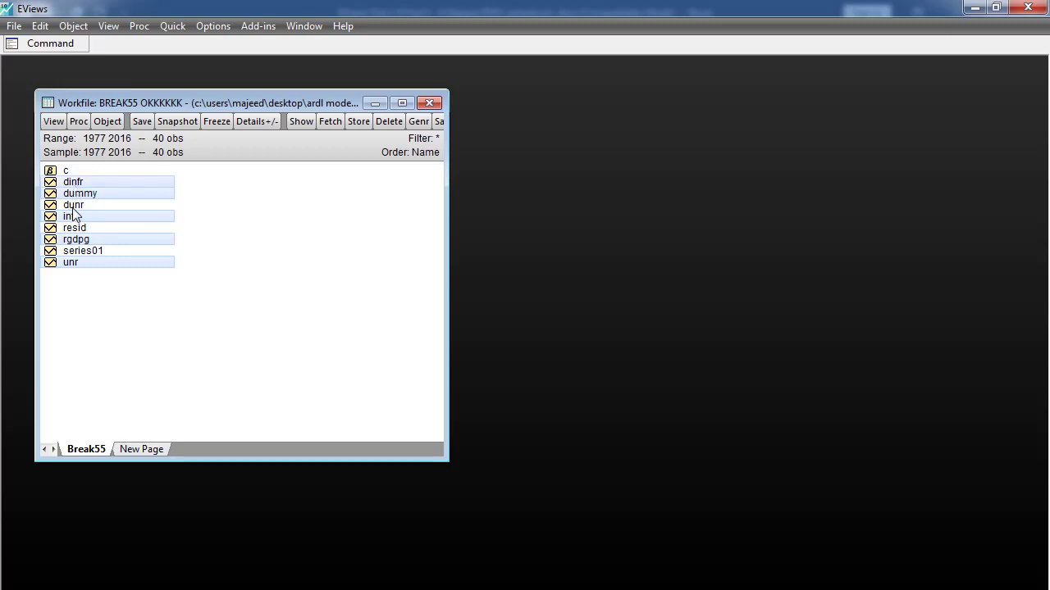
ctrl+click(73, 206)
Copy the six series names and open them together as a group spreadsheet
click(295, 121)
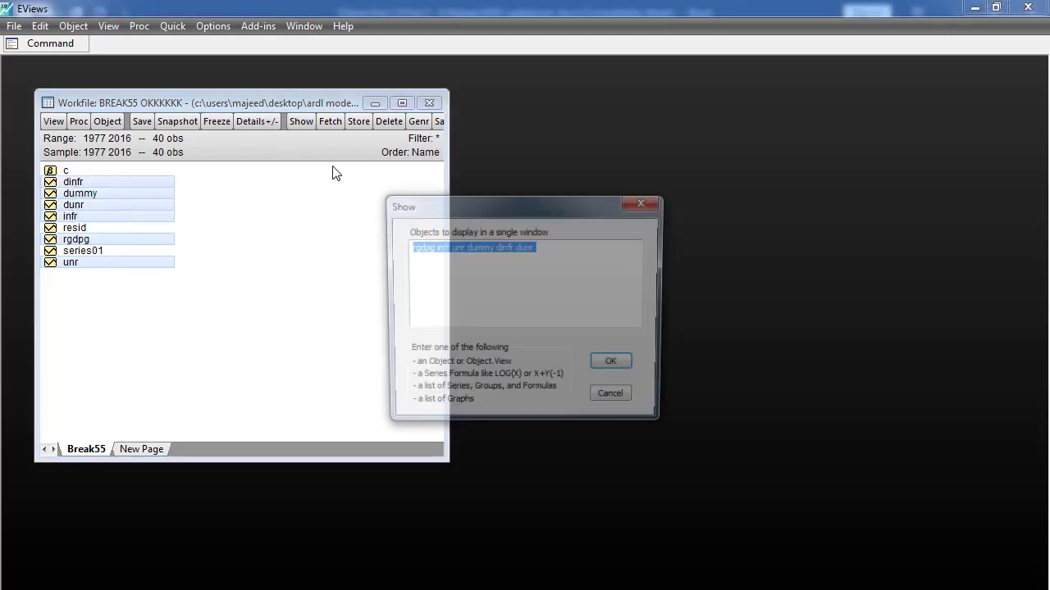
right_click(434, 246)
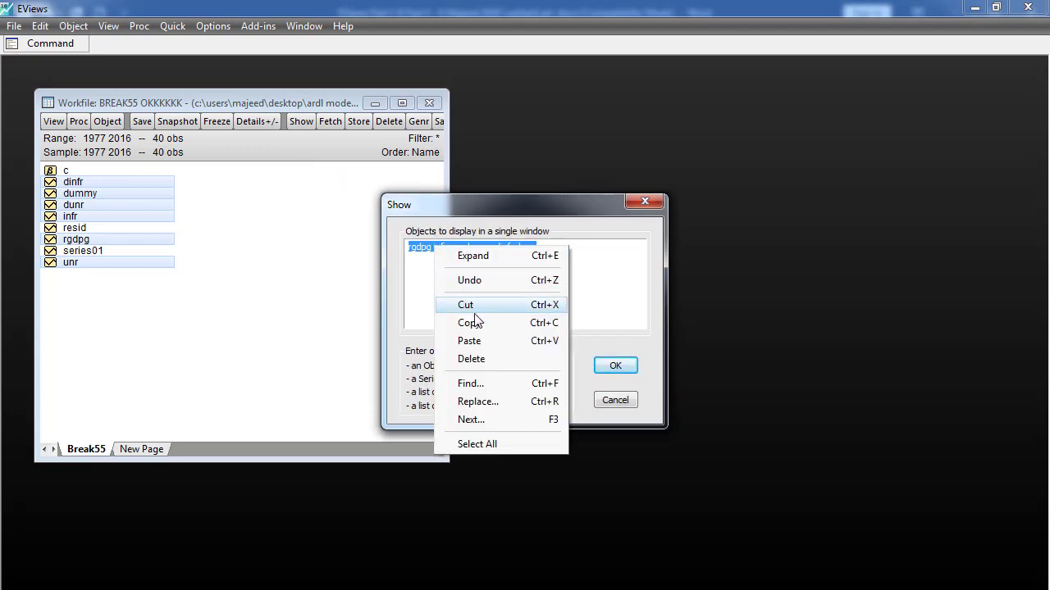
click(469, 322)
click(615, 367)
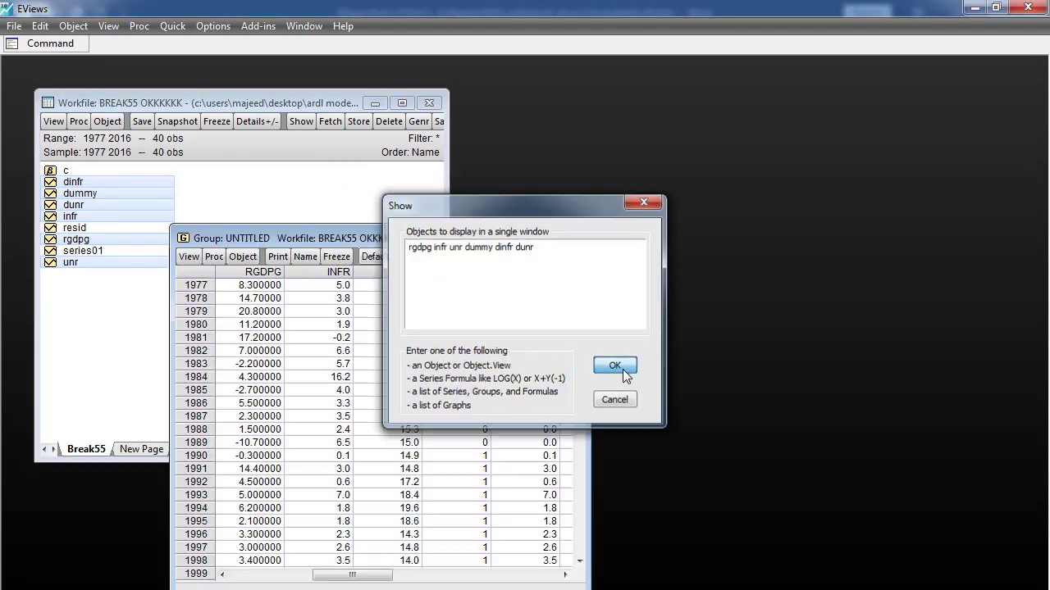
Reposition and widen the group window so all six columns are visible
drag(382, 240, 305, 130)
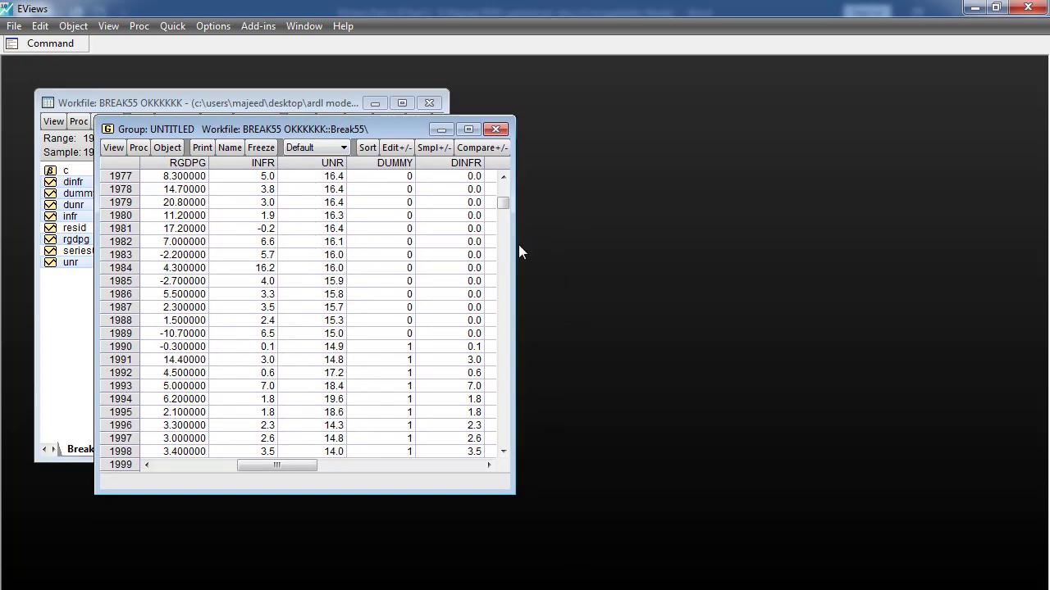
drag(513, 248, 656, 246)
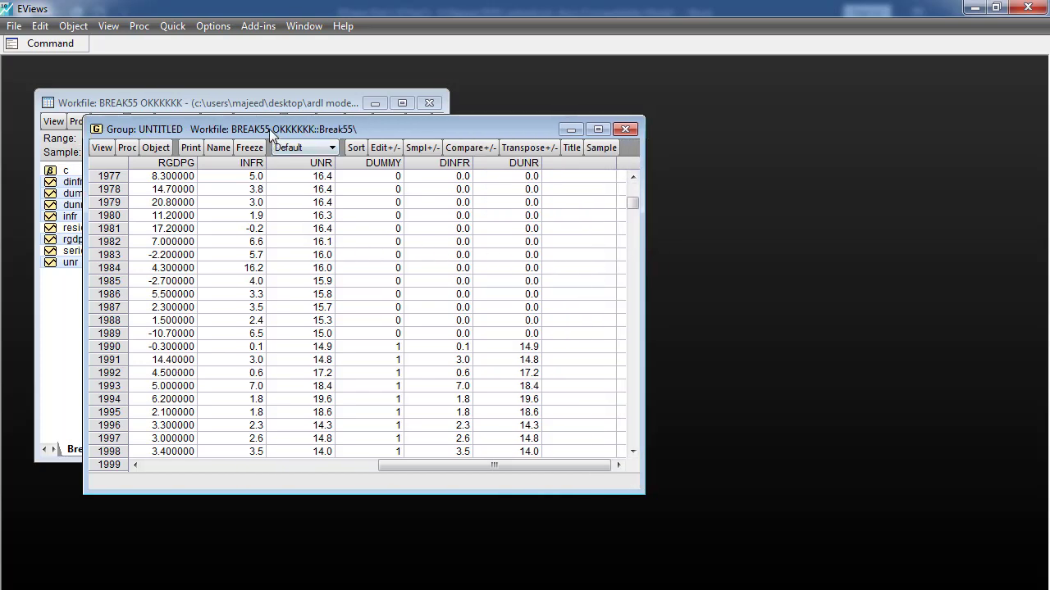
drag(283, 129, 268, 129)
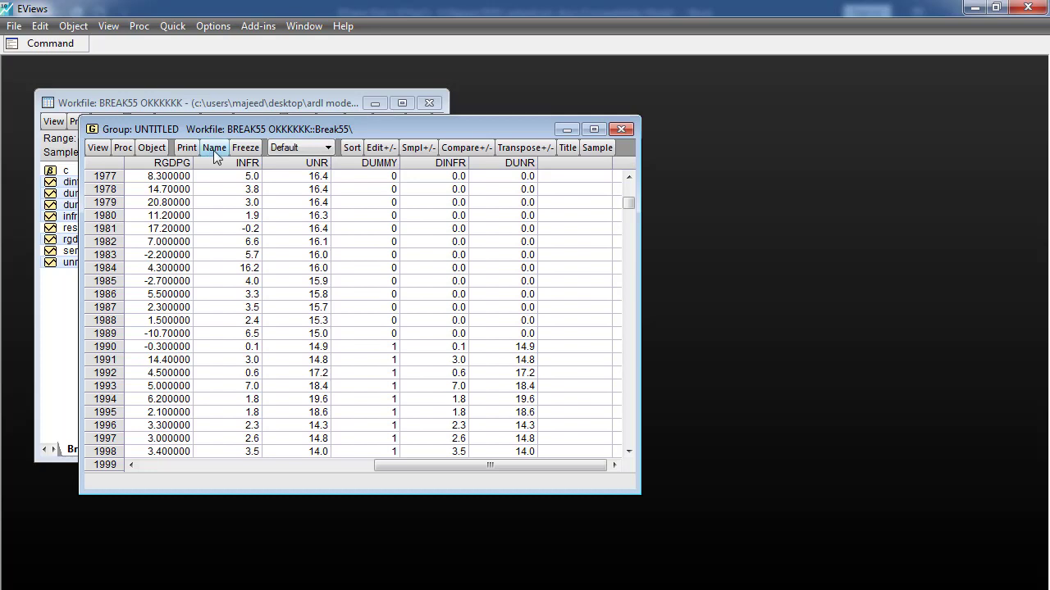
Start a Quick equation with the pasted RGDPG INFR UNR DUMMY DINFR DUNR specification, using the ARDL method
click(174, 27)
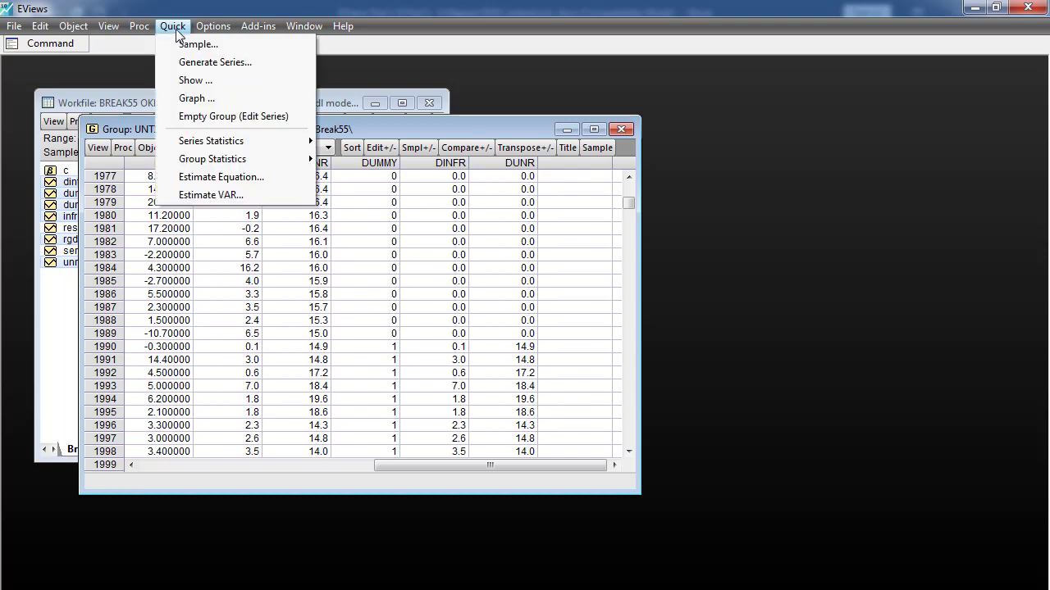
click(230, 182)
drag(461, 143, 321, 135)
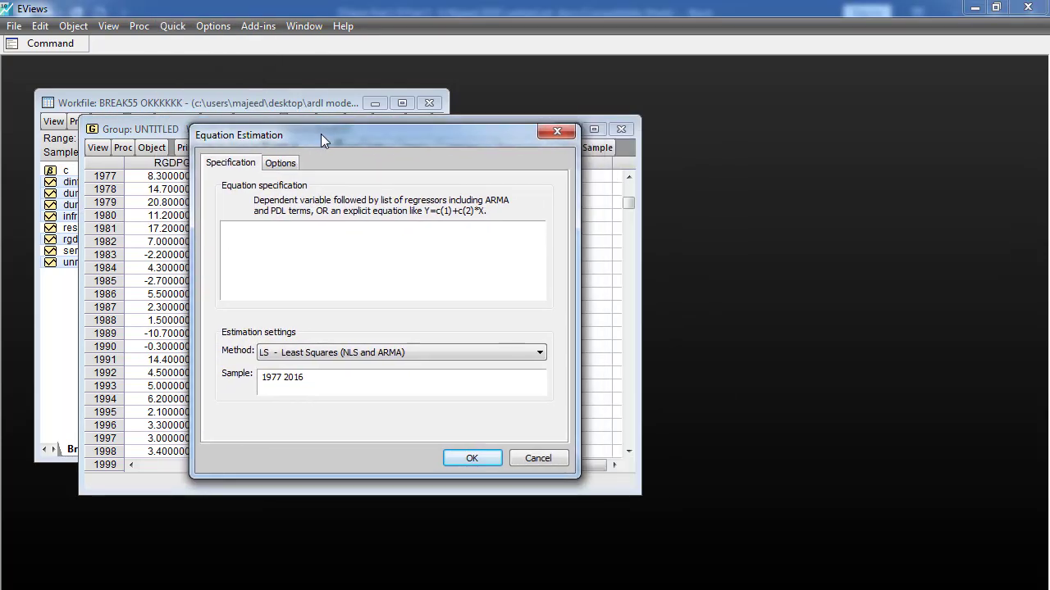
right_click(248, 229)
click(289, 328)
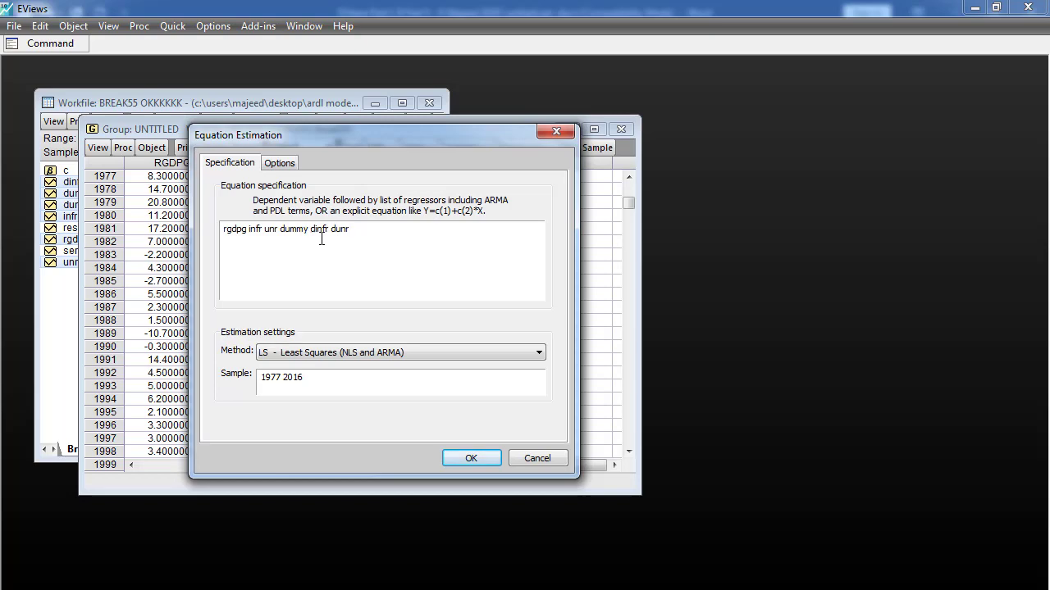
click(371, 354)
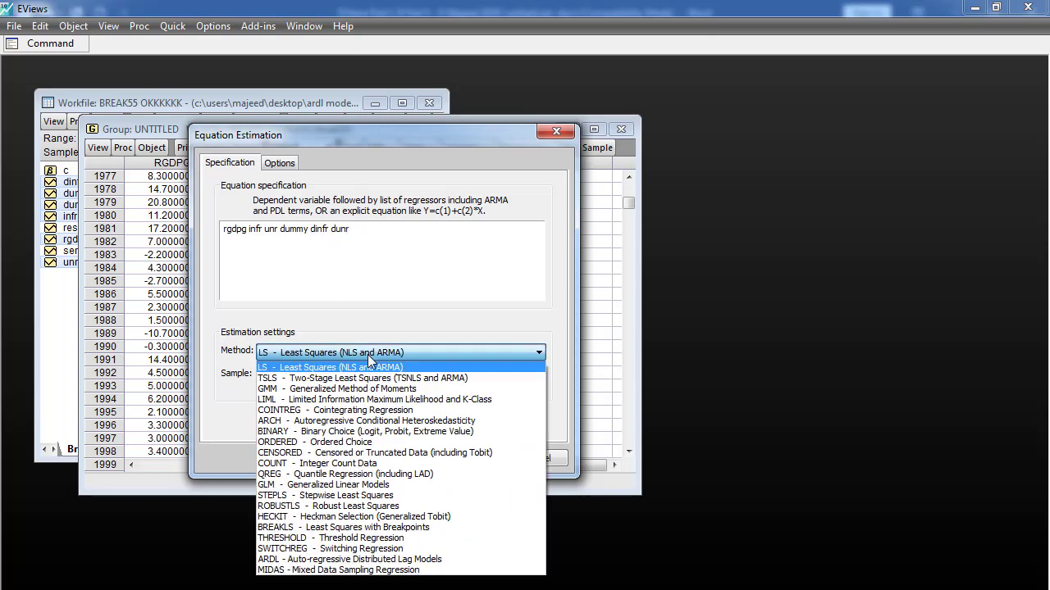
click(345, 560)
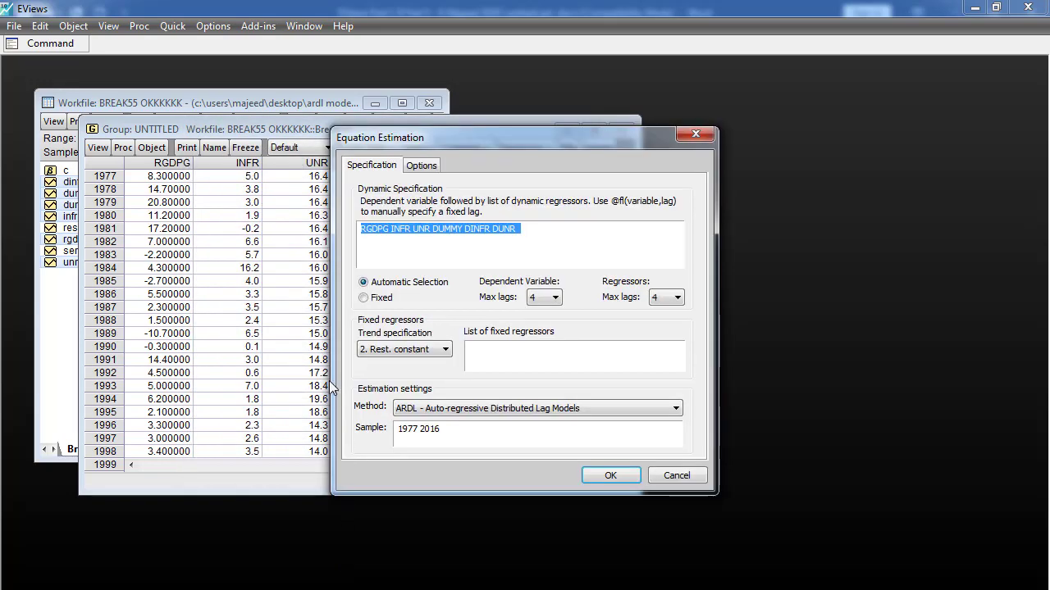
Estimate with max lags 2 for dependent variable and regressors, and trend 3. Constant
click(555, 300)
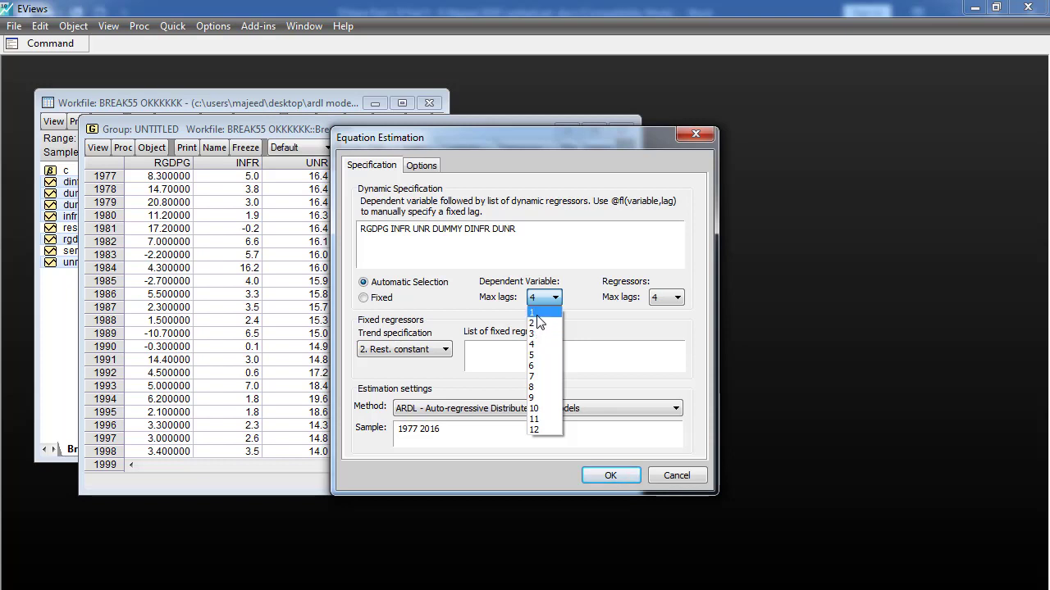
click(537, 316)
click(677, 300)
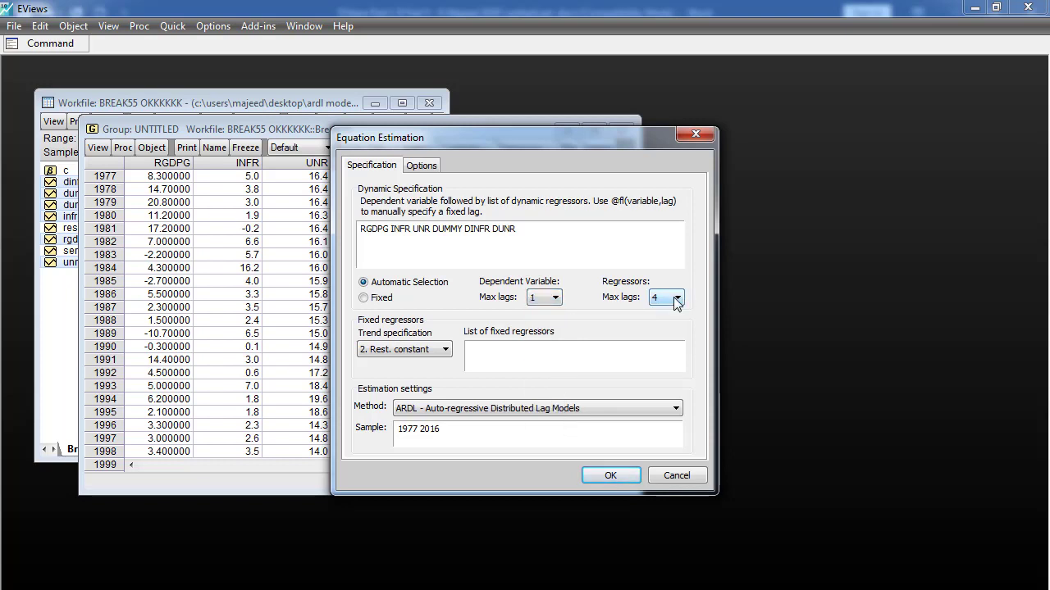
click(676, 300)
click(660, 310)
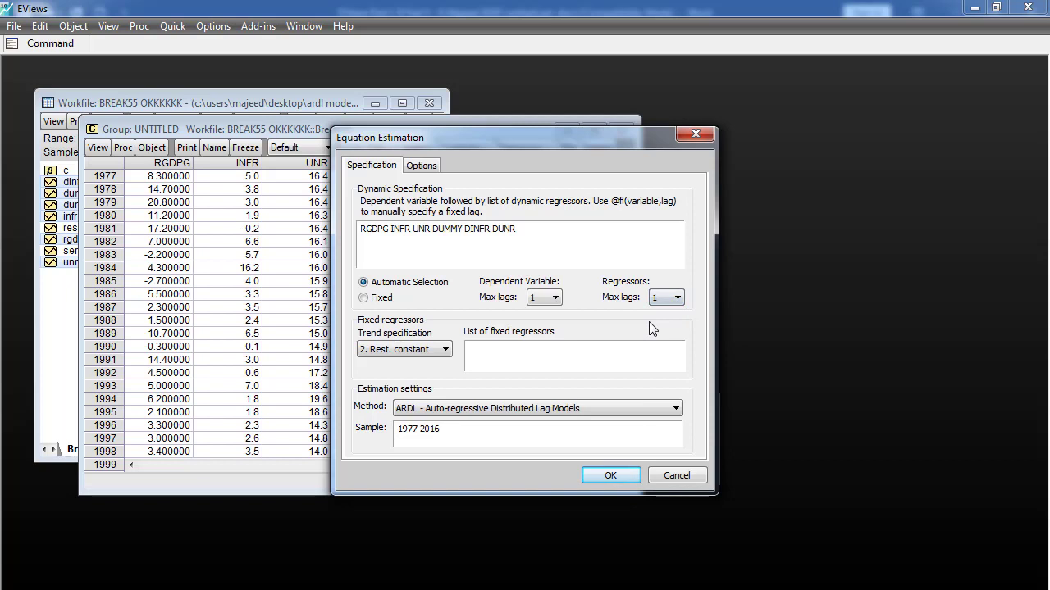
click(555, 300)
click(548, 323)
click(655, 334)
click(402, 352)
click(392, 390)
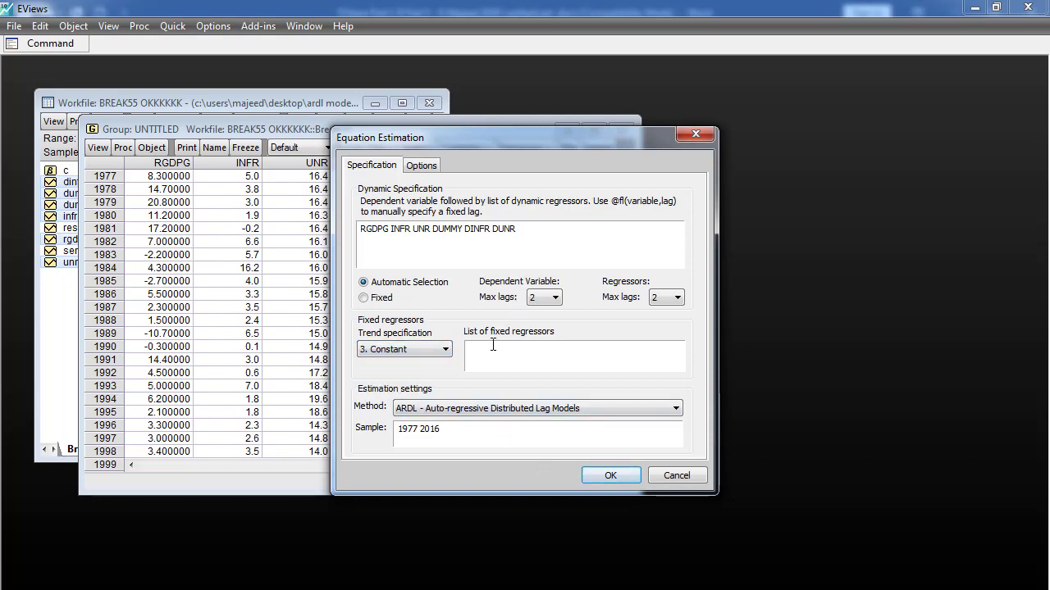
click(609, 476)
Move and enlarge the ARDL output window to reveal the regression statistics
drag(409, 262, 458, 82)
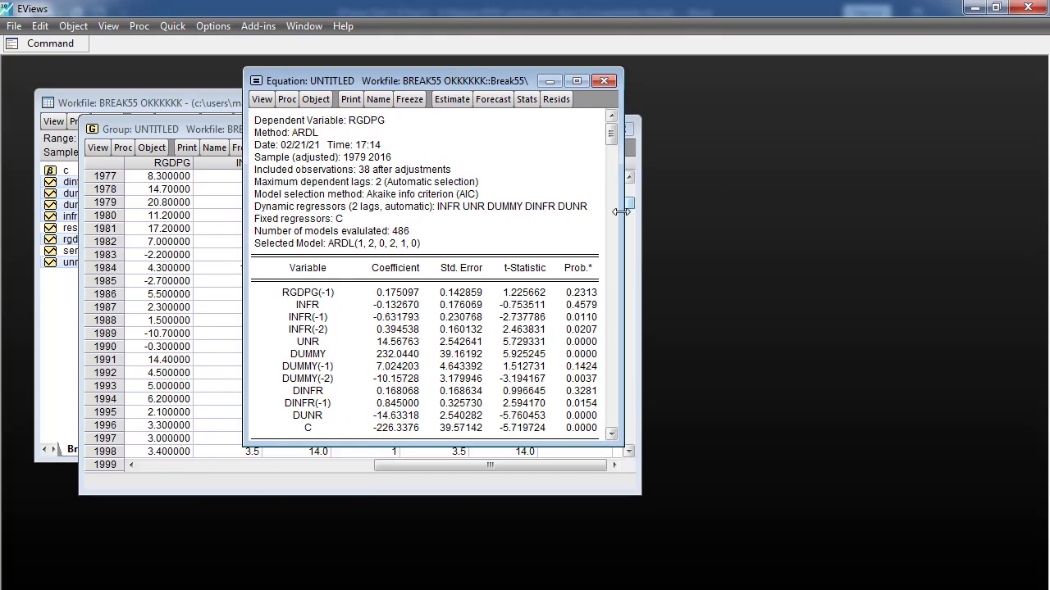
drag(621, 211, 734, 211)
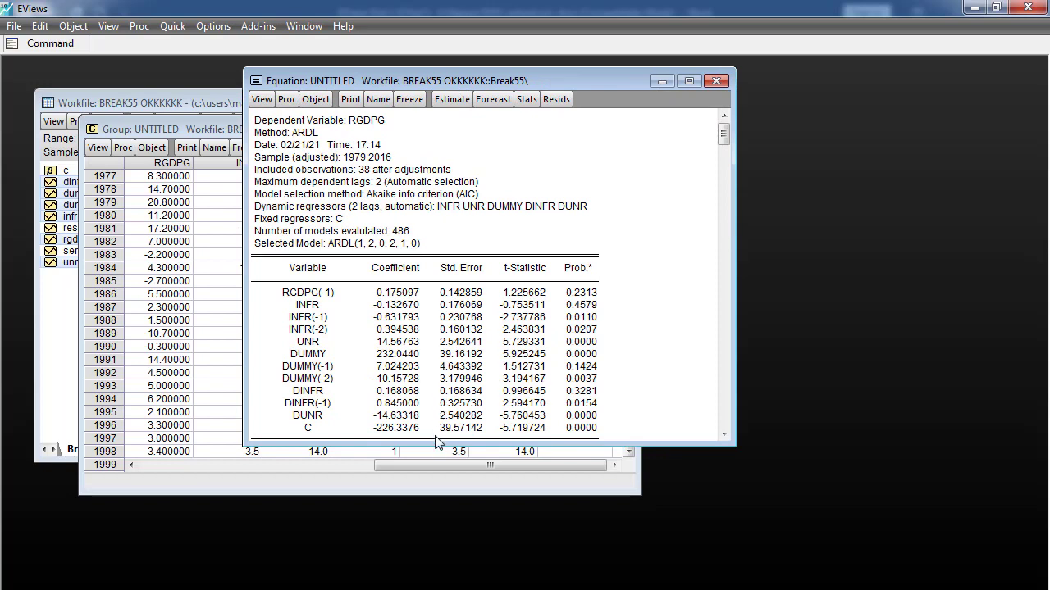
drag(435, 445, 410, 556)
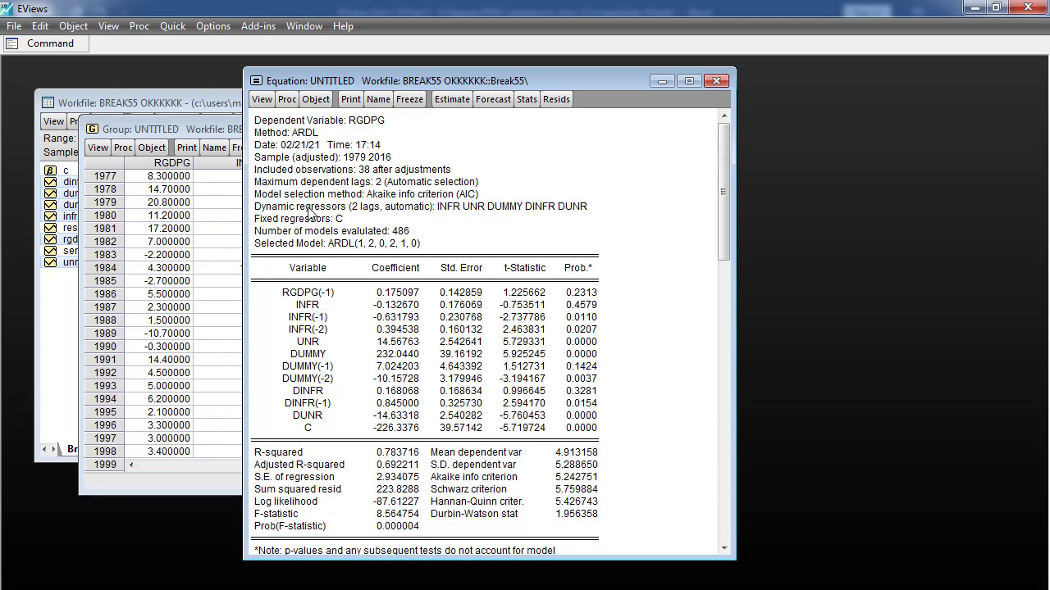
Highlight the Dependent Variable, Method: ARDL and Selected Model ARDL(1, 2, 0, 2, 1, 0) lines
drag(287, 124, 373, 131)
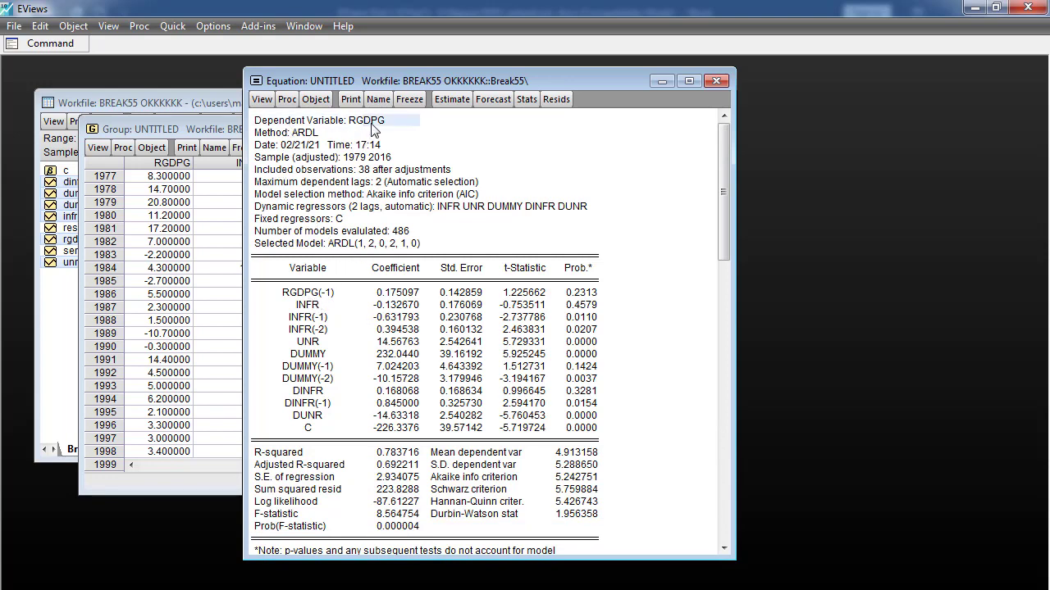
click(281, 134)
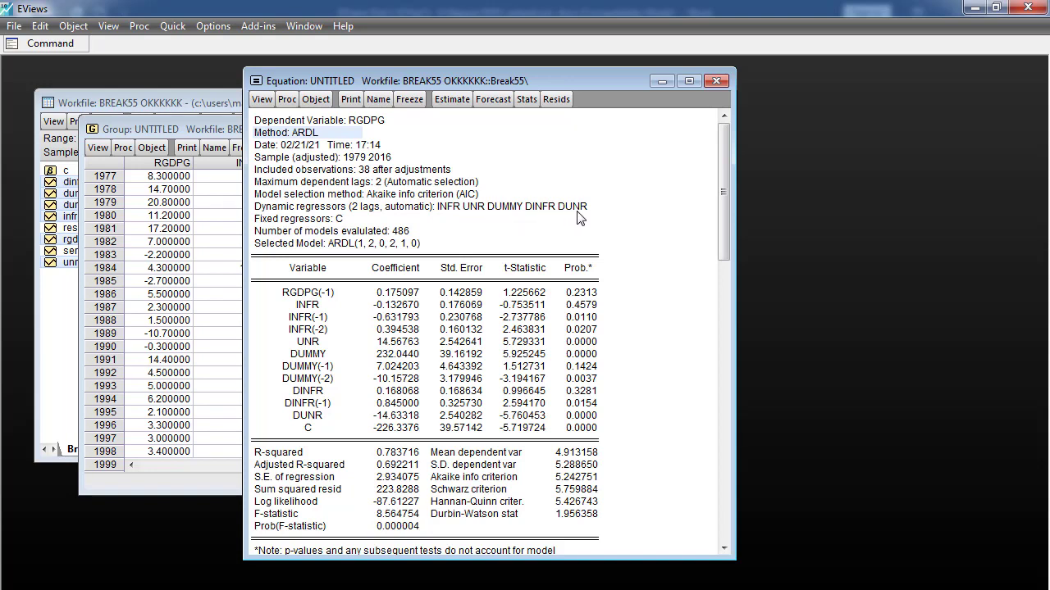
click(306, 256)
click(287, 249)
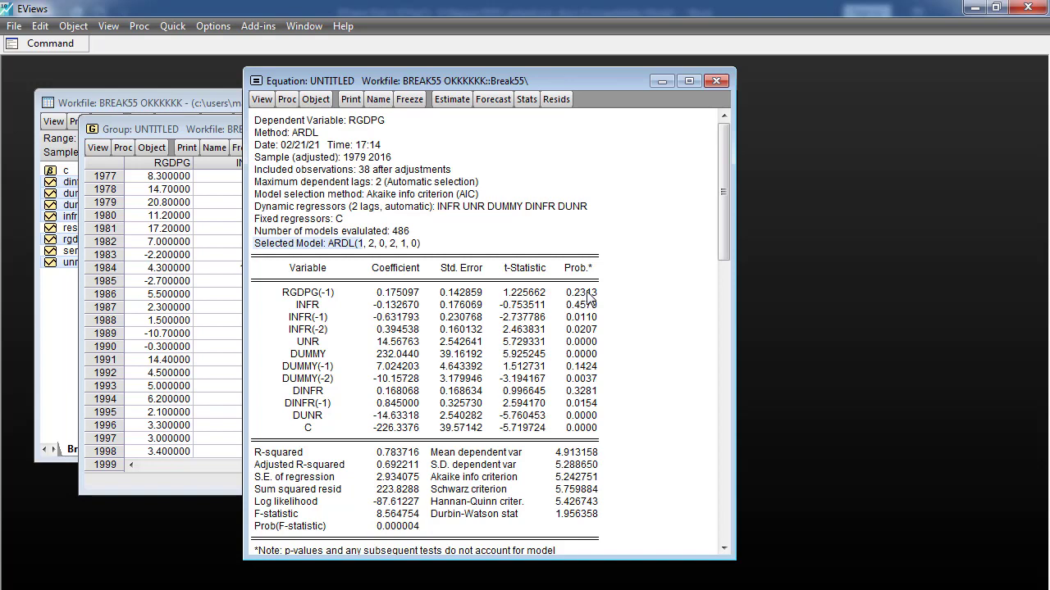
Highlight the regressors' coefficients and probabilities, including the DUMMY, DINFR and DUNR rows
drag(585, 293, 592, 431)
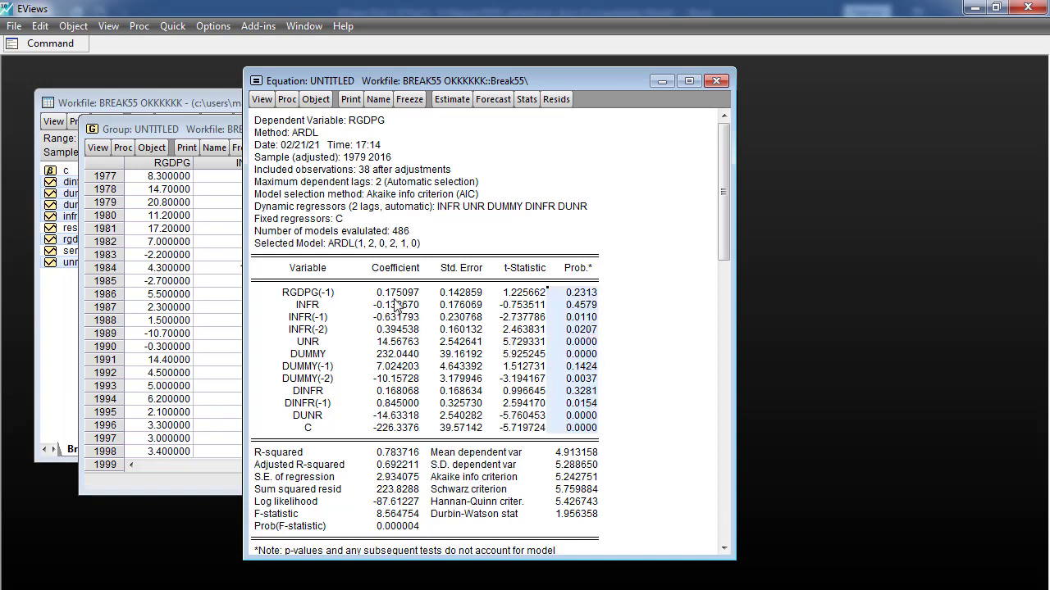
drag(364, 289, 391, 432)
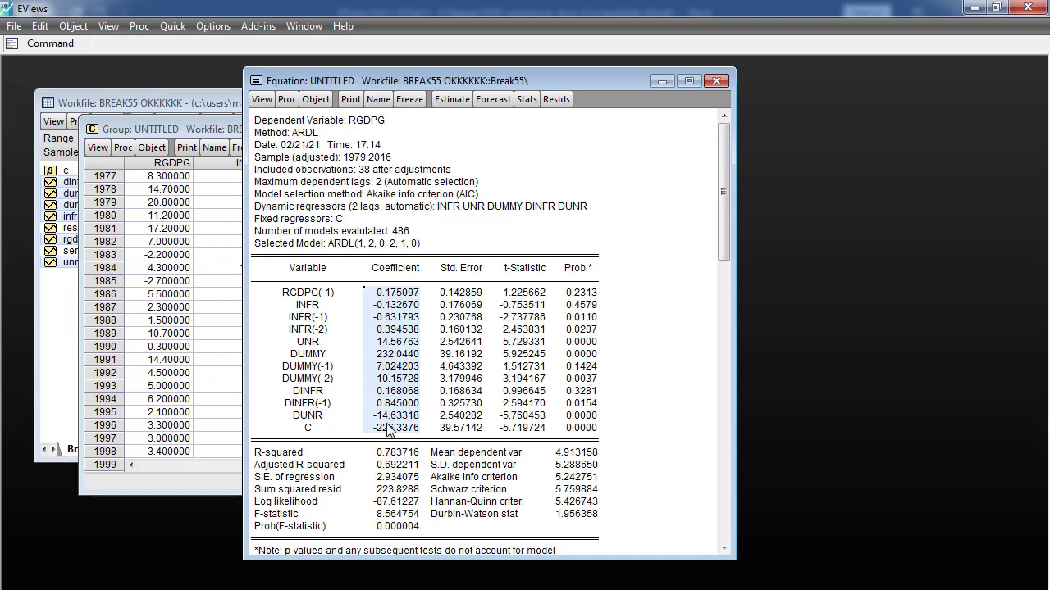
click(320, 360)
drag(396, 359, 593, 360)
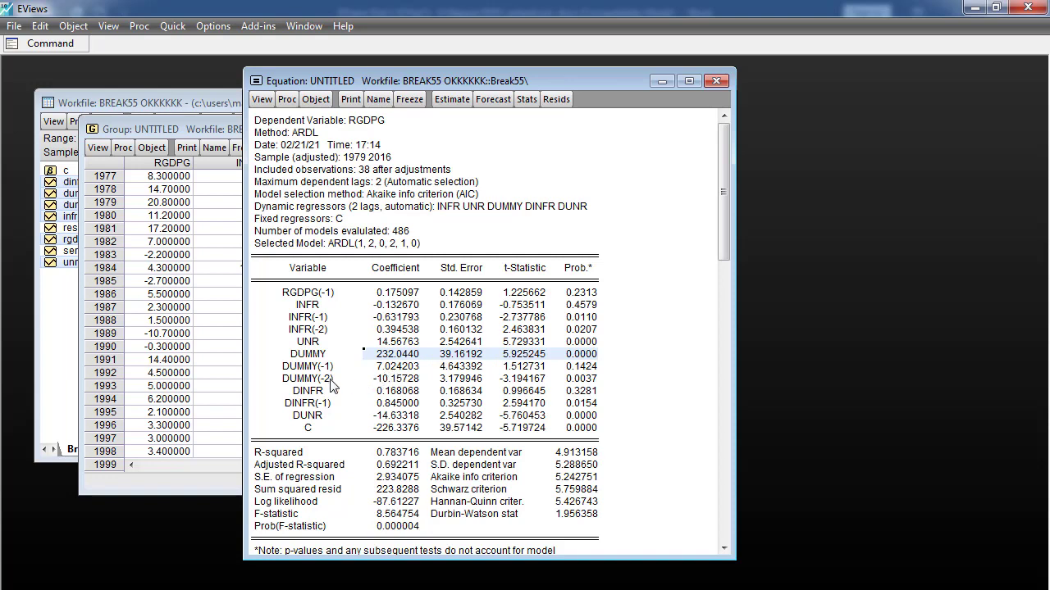
drag(311, 392, 581, 396)
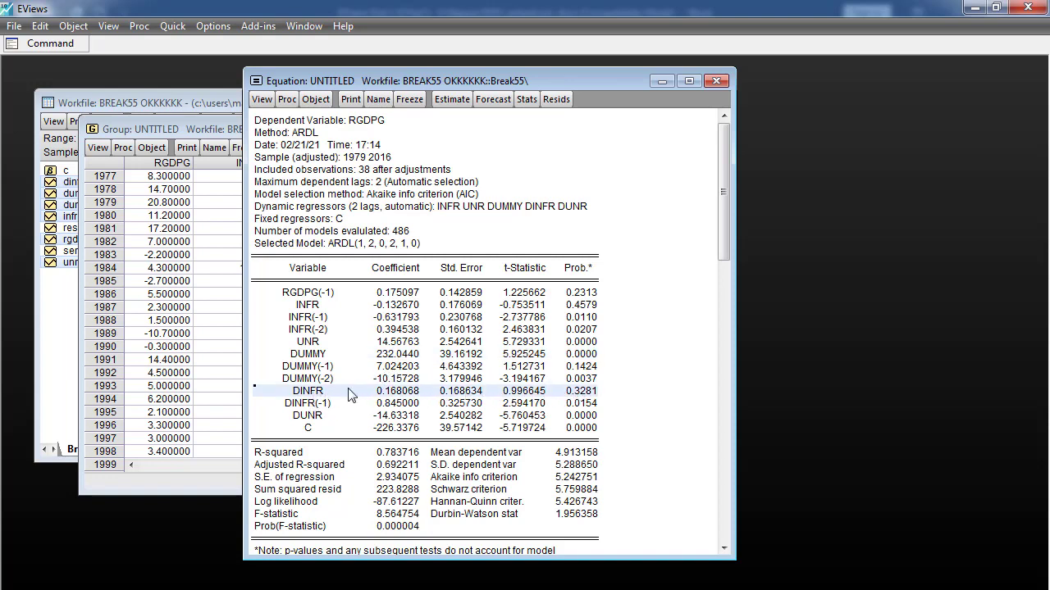
drag(306, 420, 587, 420)
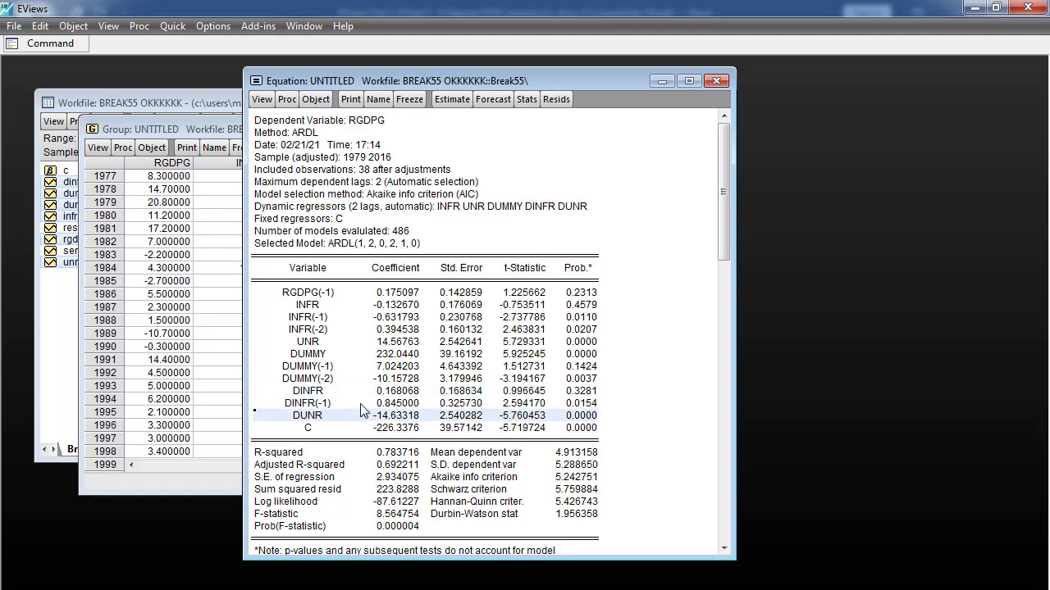
click(300, 358)
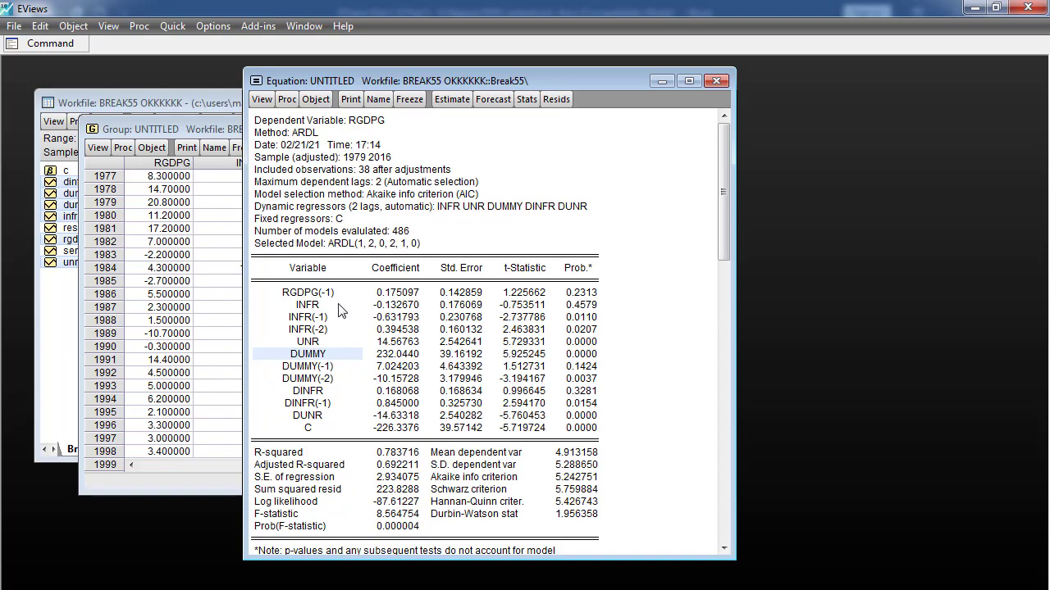
drag(311, 307, 397, 384)
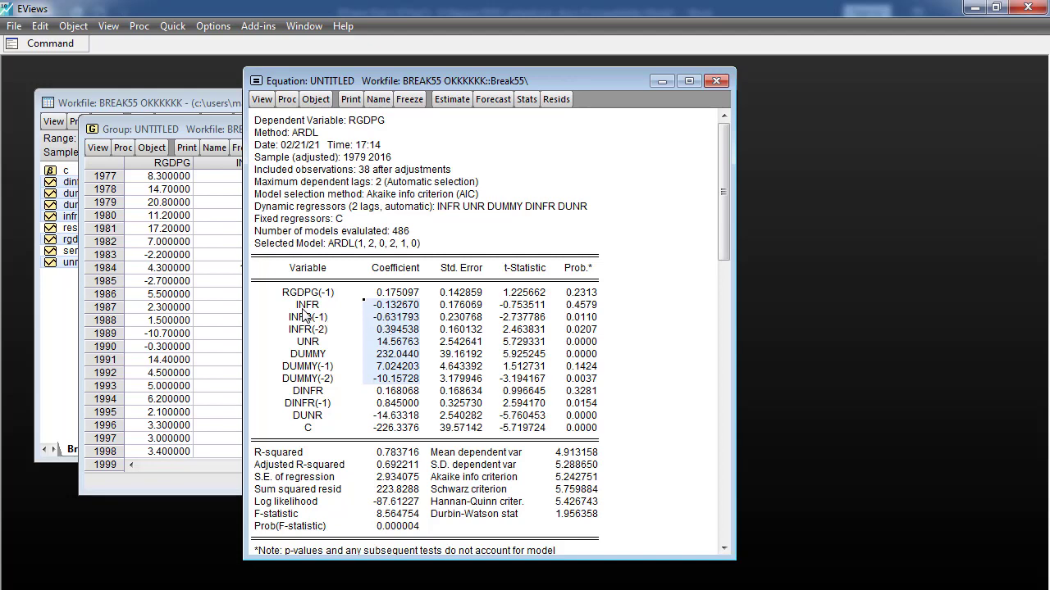
Point out the INFR coefficient -0.132670 with p-value 0.4579, then open the equation's View menu
click(398, 305)
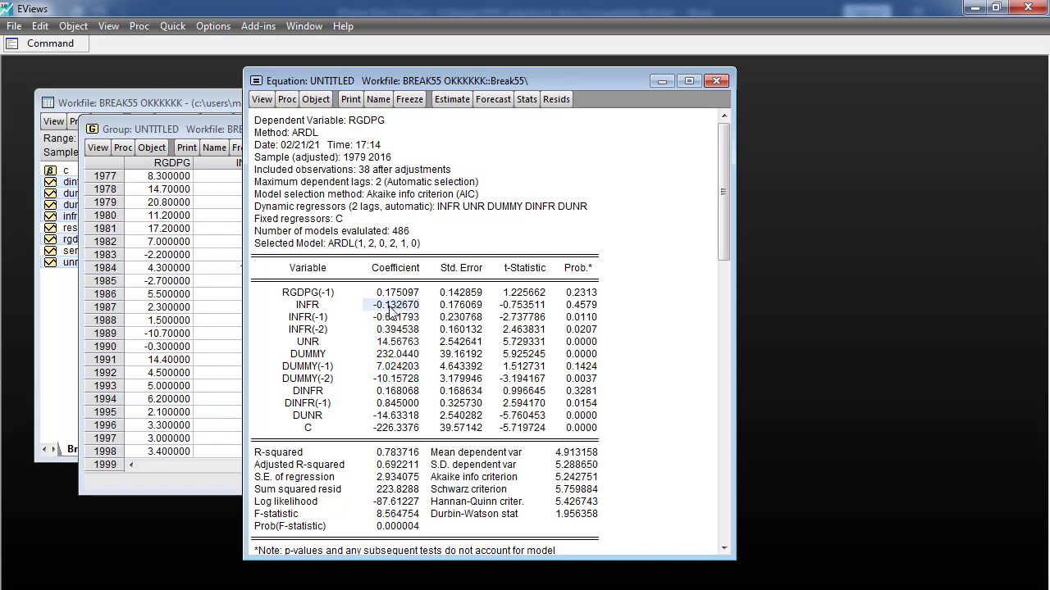
click(584, 306)
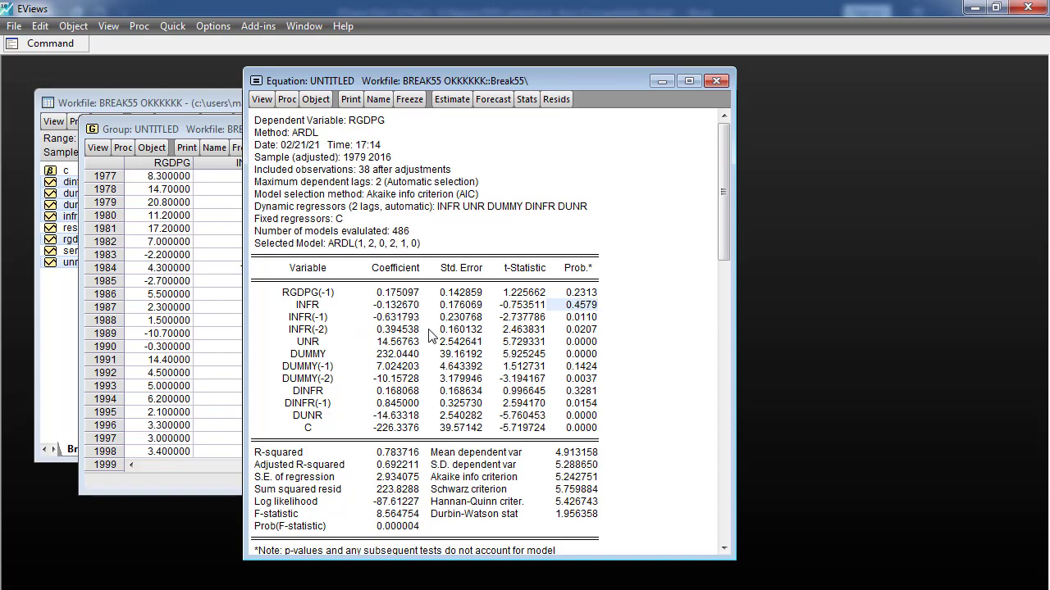
click(392, 310)
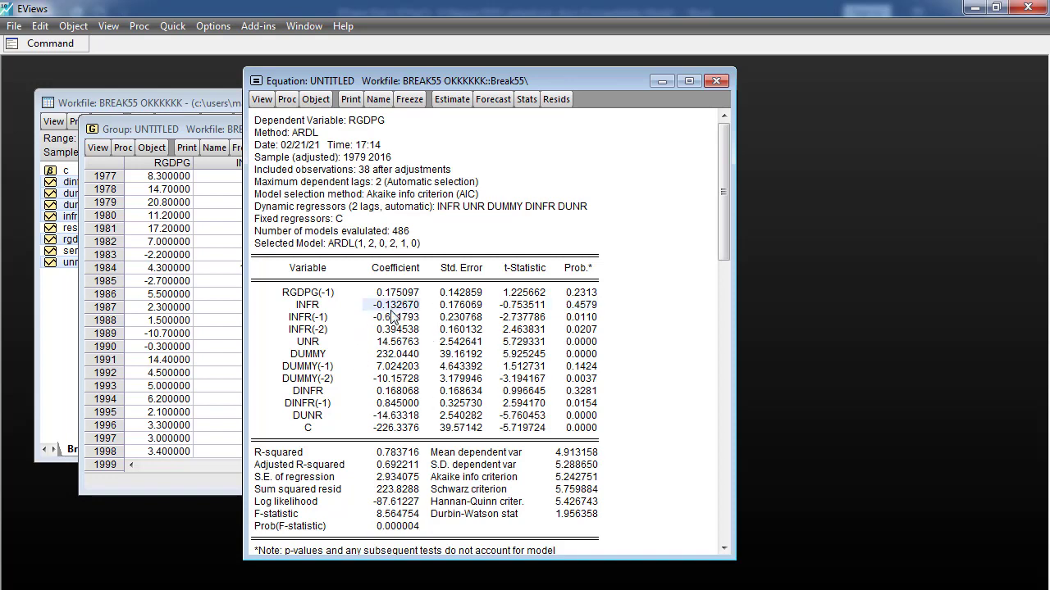
click(369, 121)
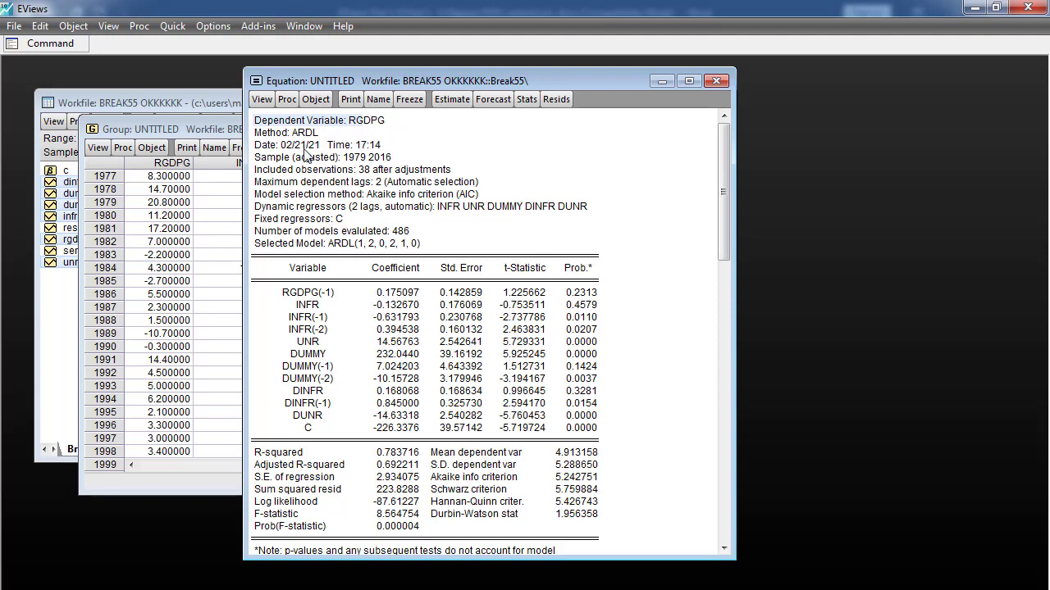
click(262, 100)
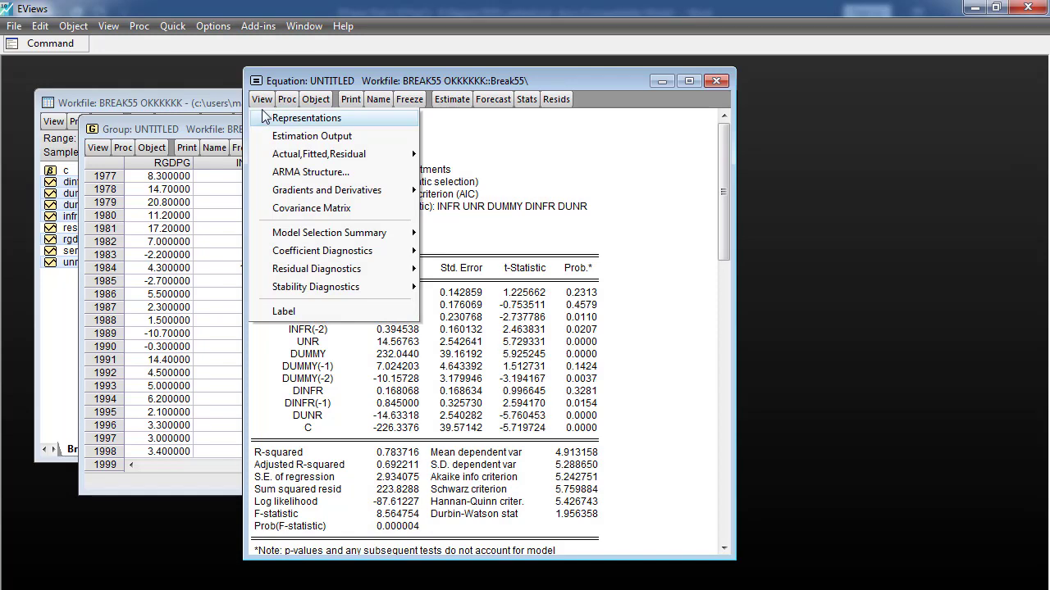
Show the Long Run Form and Bounds Test and highlight the lagged RGDPG adjustment term
mouse_move(320, 256)
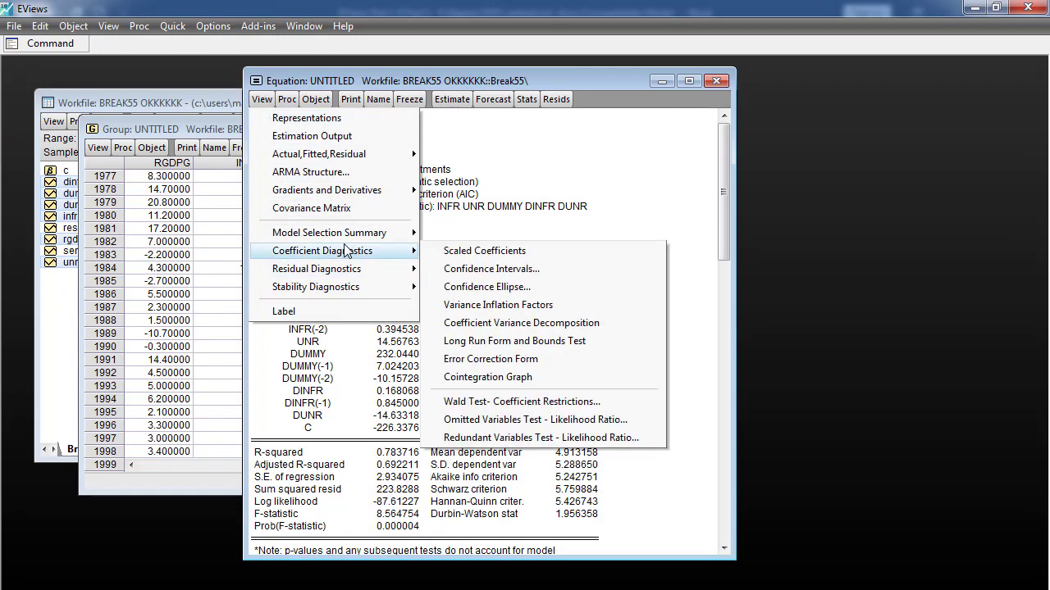
click(554, 350)
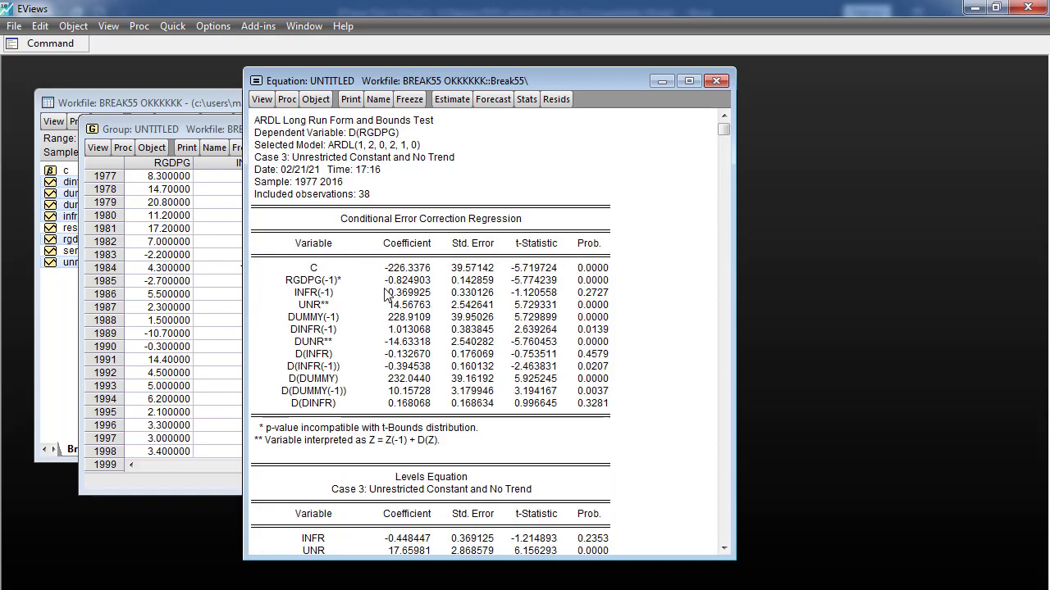
drag(302, 286, 601, 288)
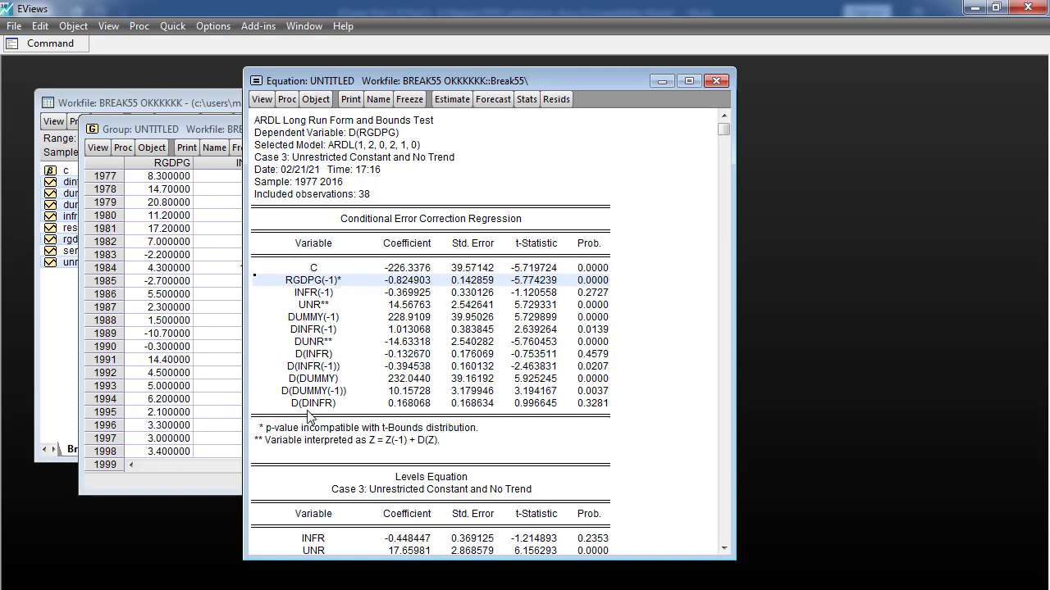
scroll(310, 415, down, 4)
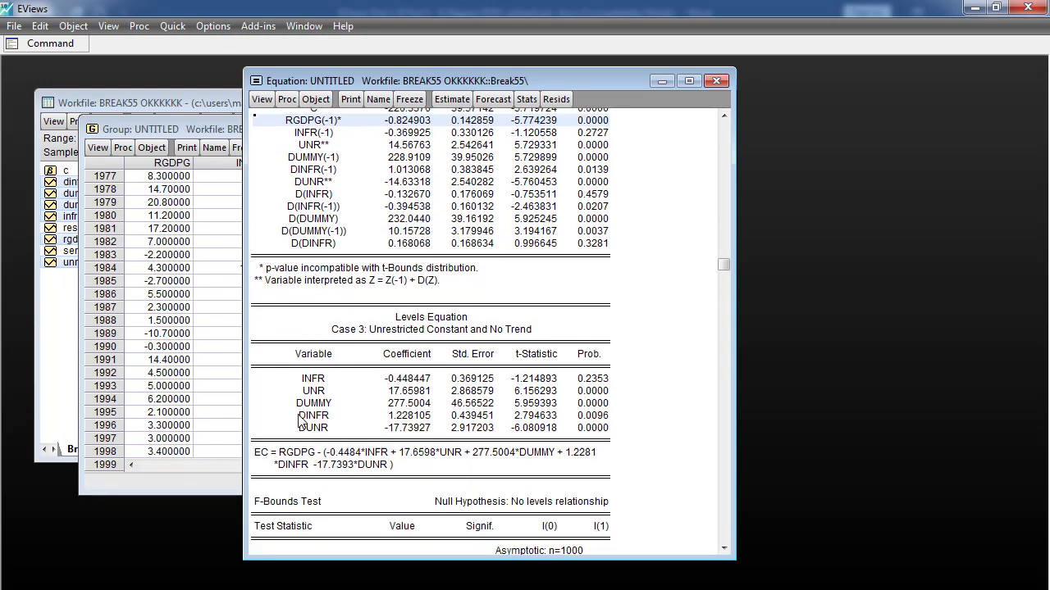
drag(324, 382, 597, 440)
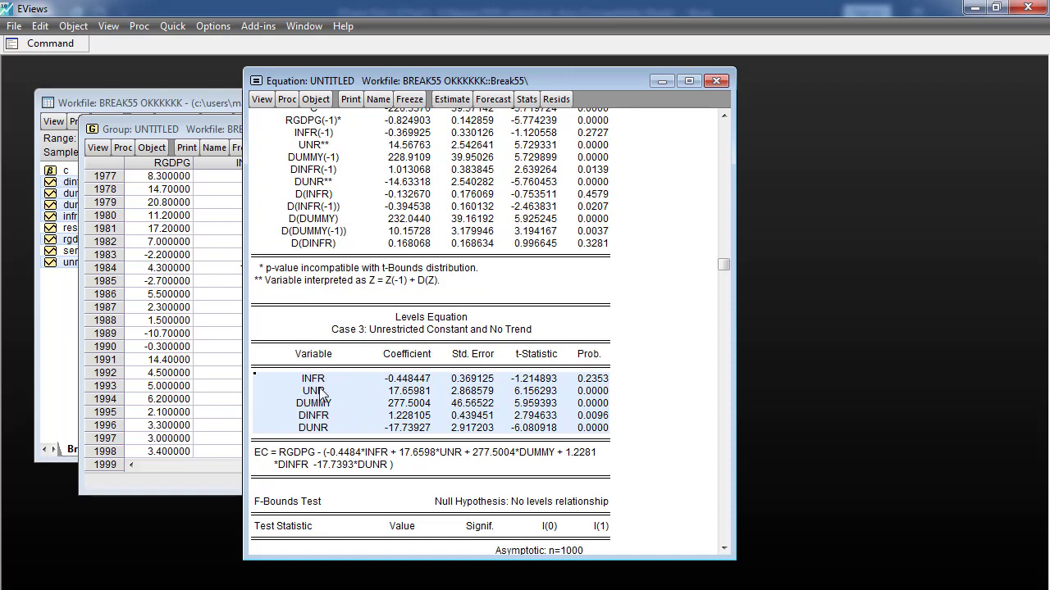
drag(402, 380, 427, 436)
drag(605, 379, 596, 445)
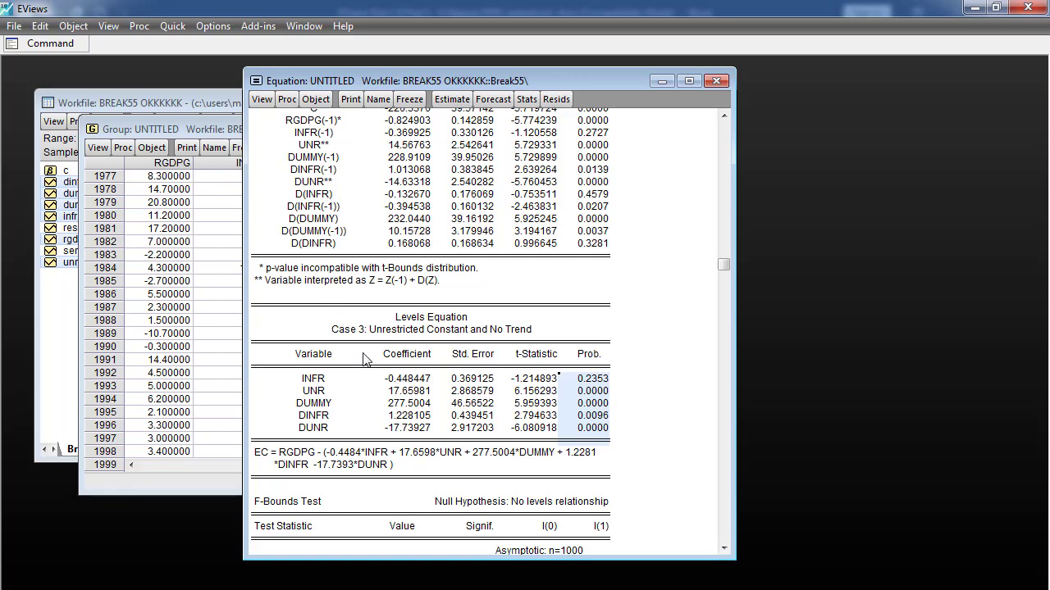
click(410, 380)
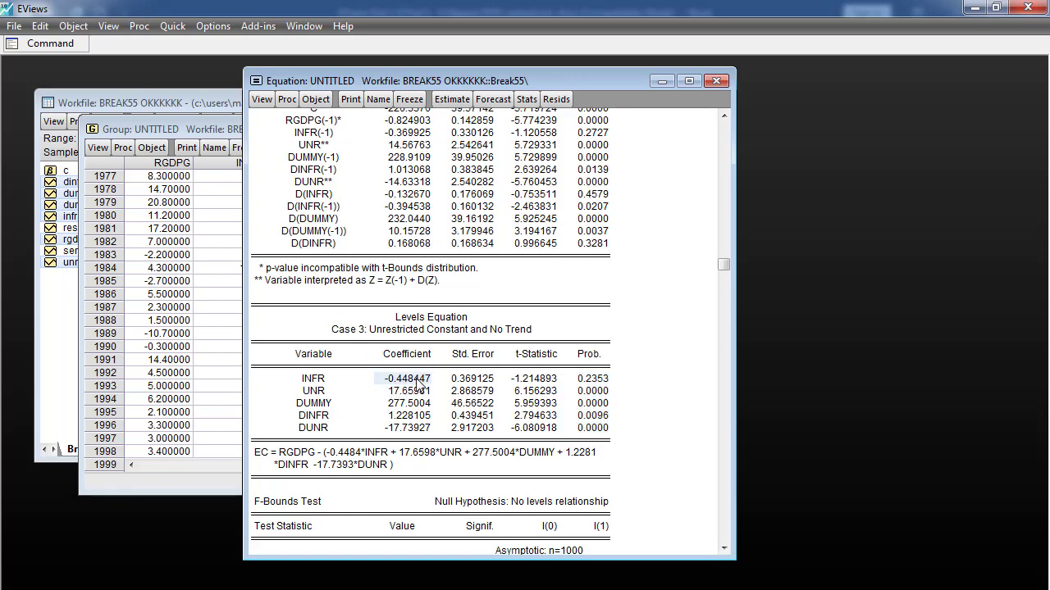
click(591, 382)
click(323, 394)
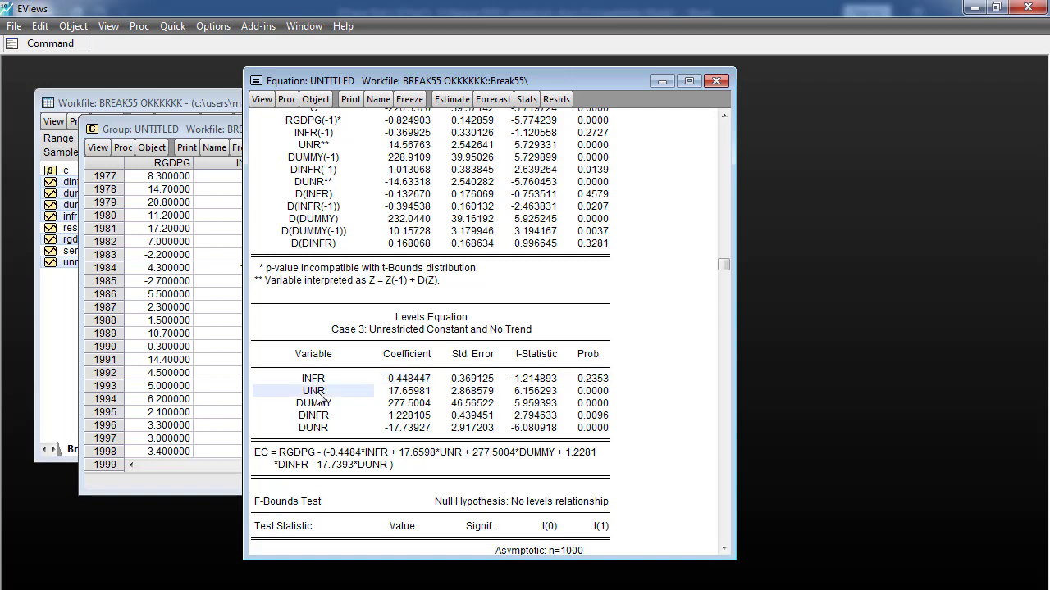
click(427, 397)
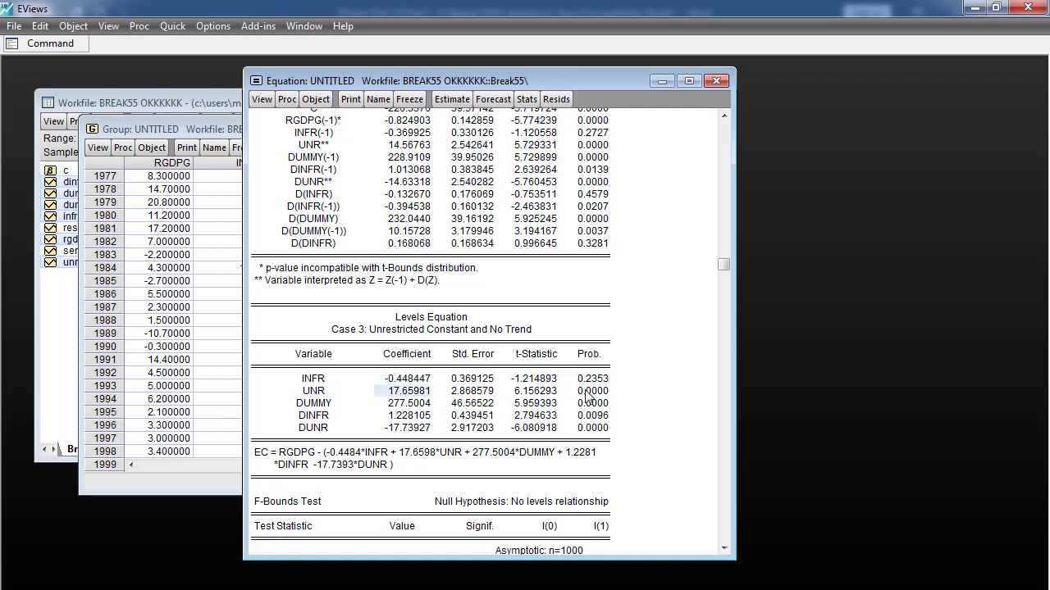
click(592, 393)
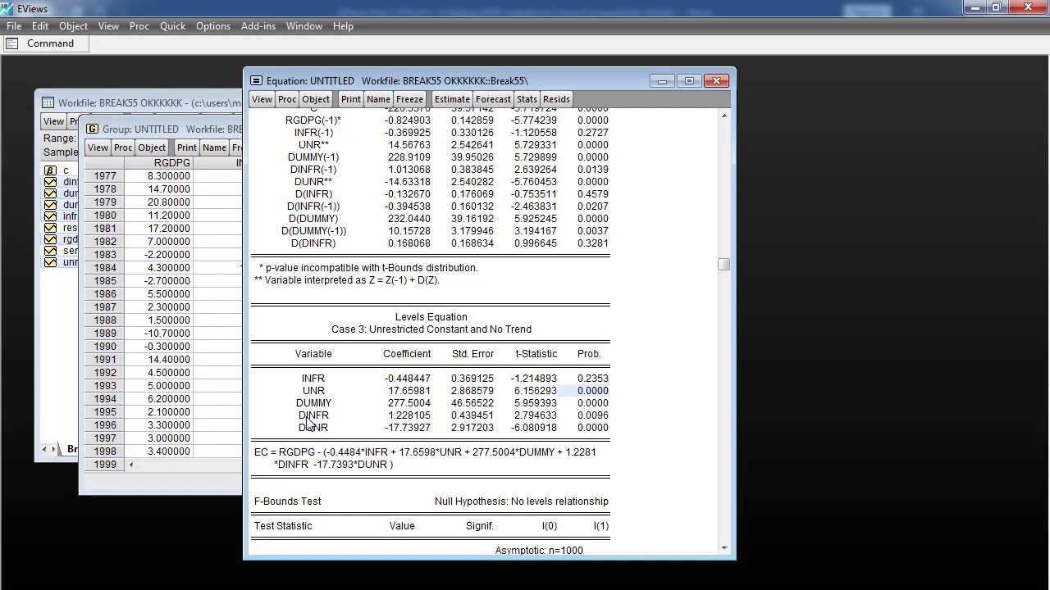
click(398, 419)
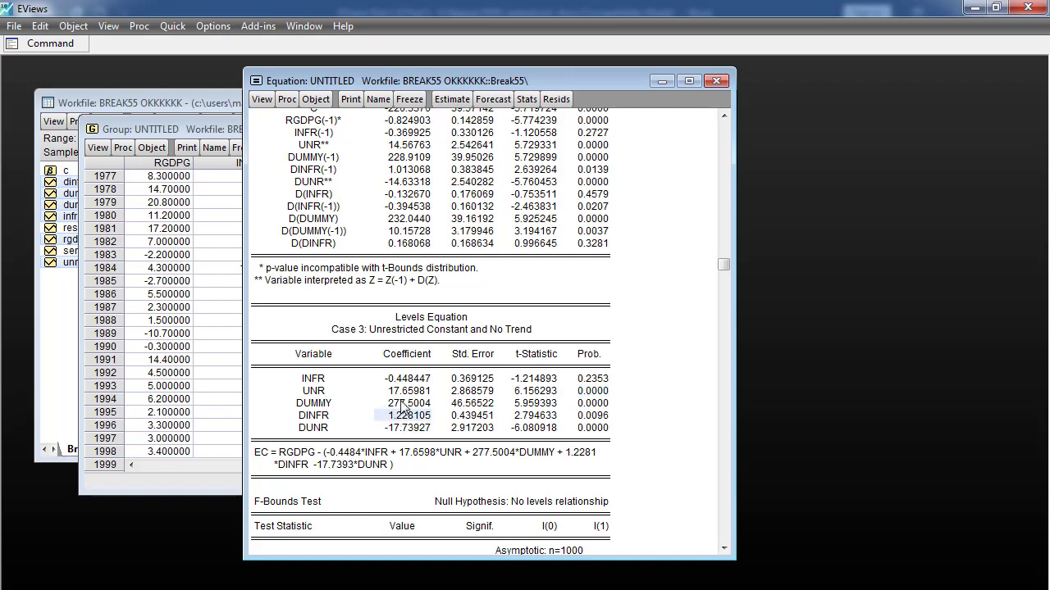
click(313, 427)
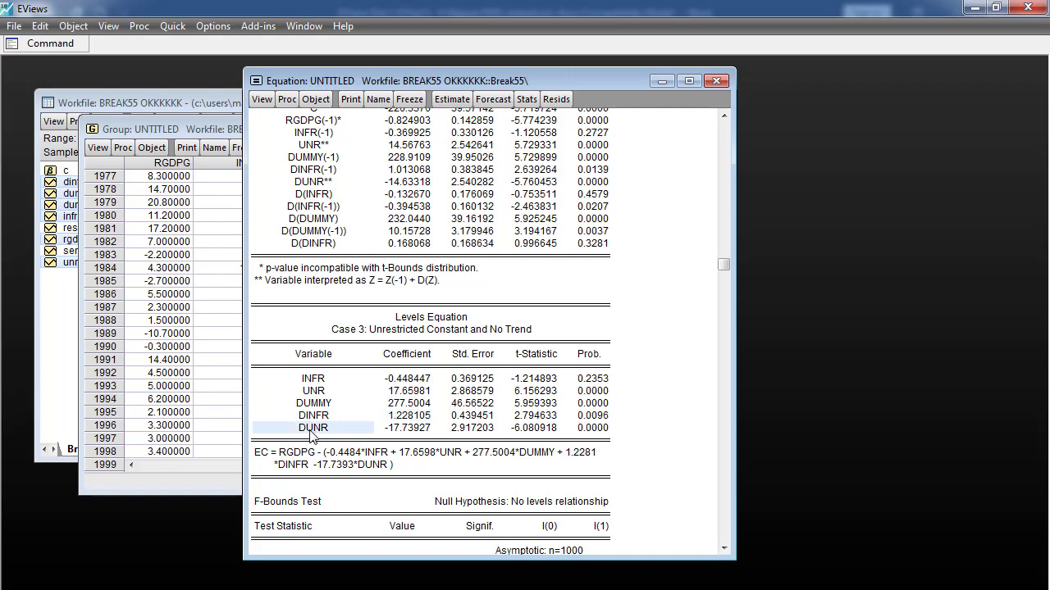
click(404, 428)
click(584, 431)
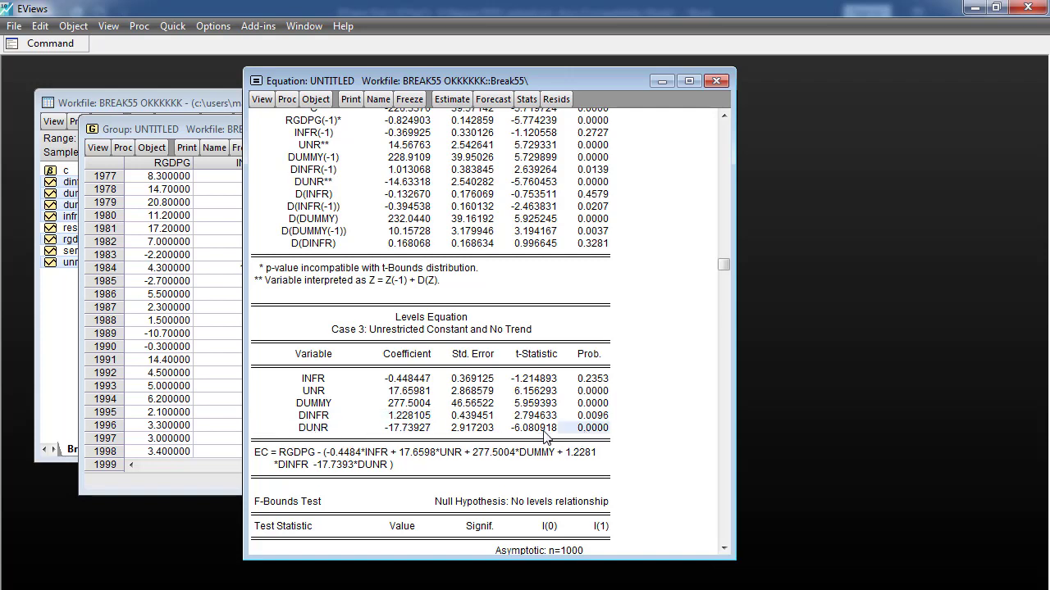
click(399, 430)
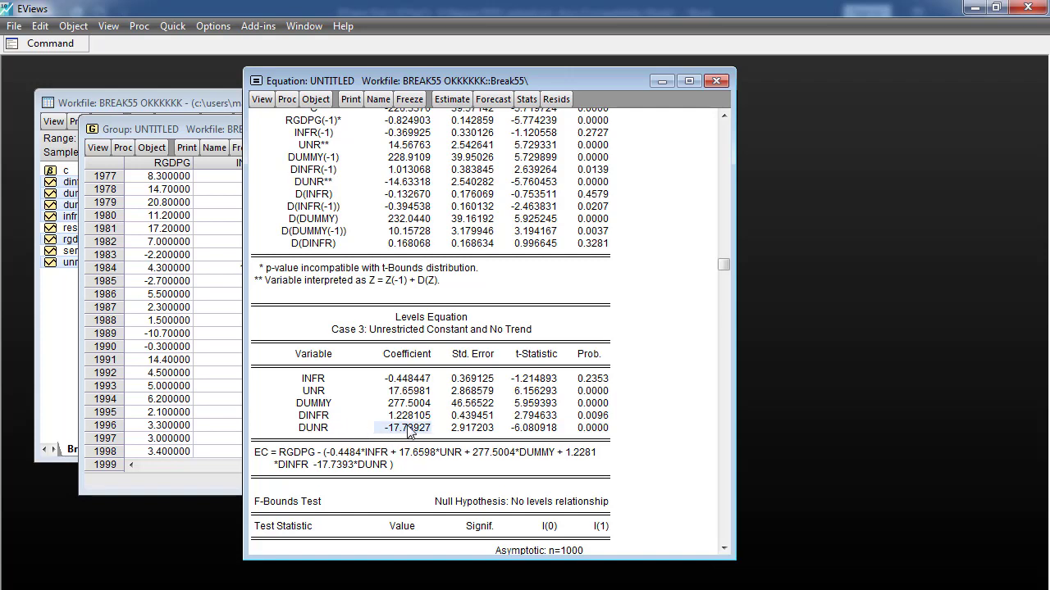
Widen the window and mark the F-Bounds F-statistic 8.906645 and its I(1) critical values
scroll(420, 344, up, 5)
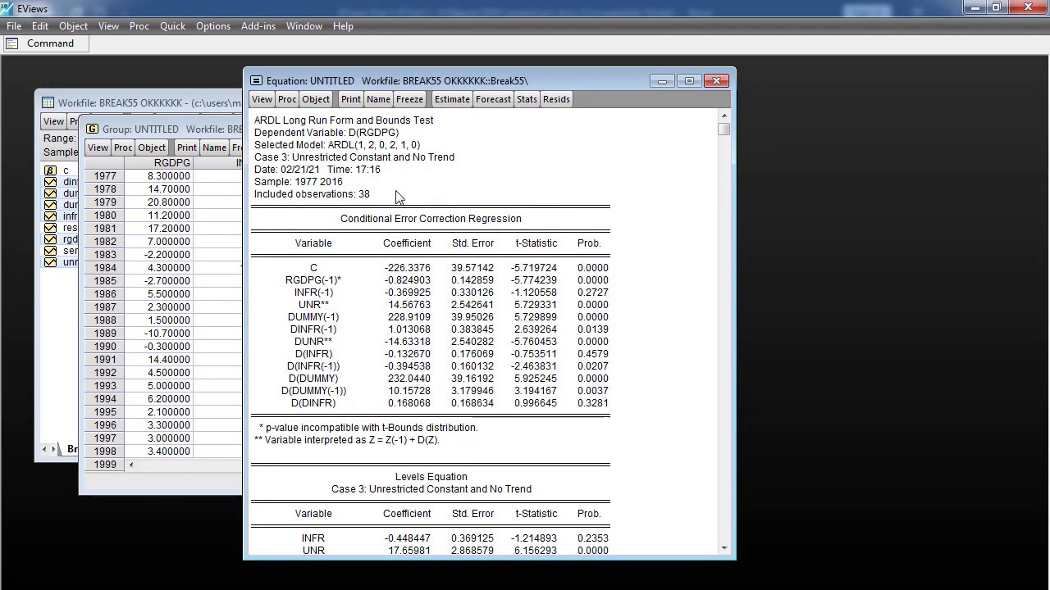
scroll(397, 201, down, 1)
scroll(385, 217, up, 1)
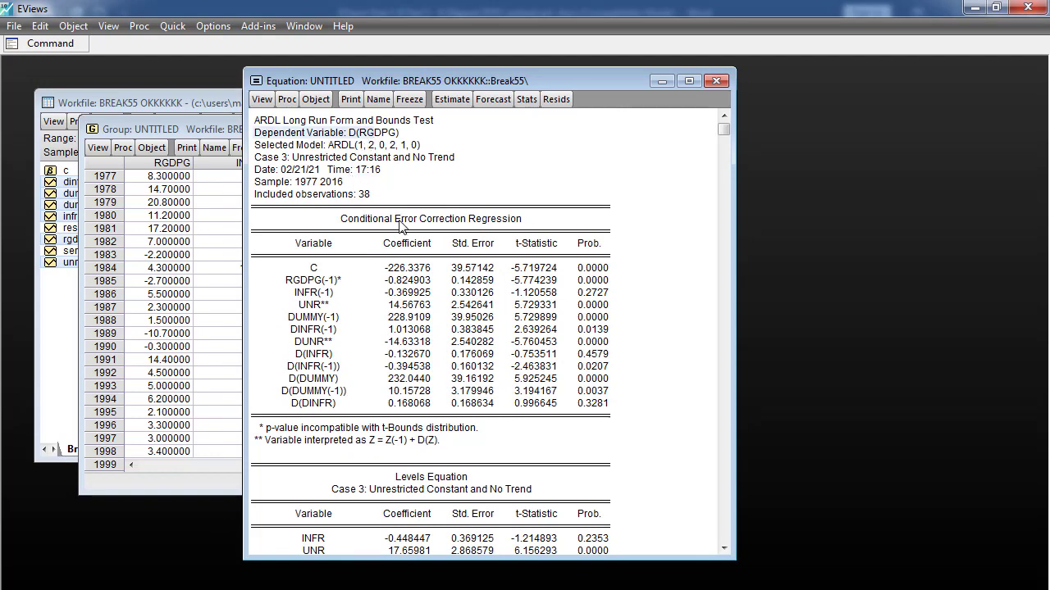
scroll(420, 304, down, 6)
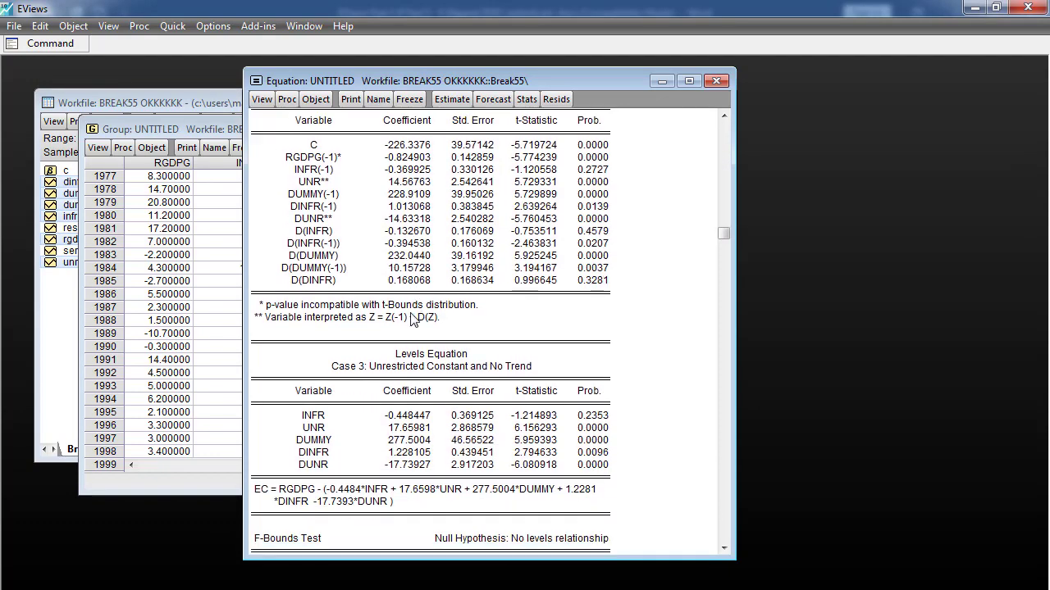
scroll(407, 318, down, 2)
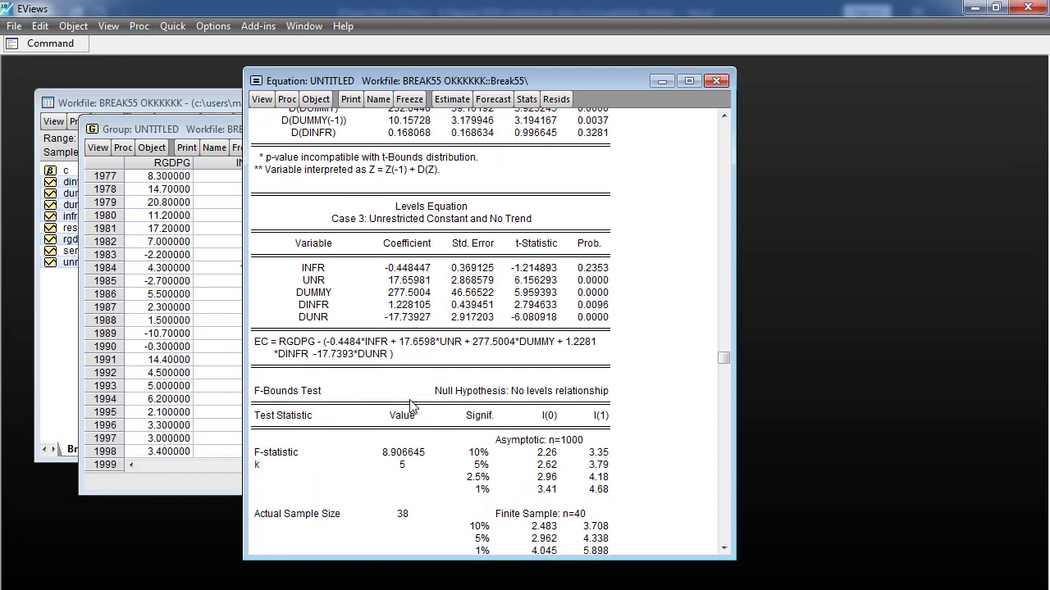
click(390, 452)
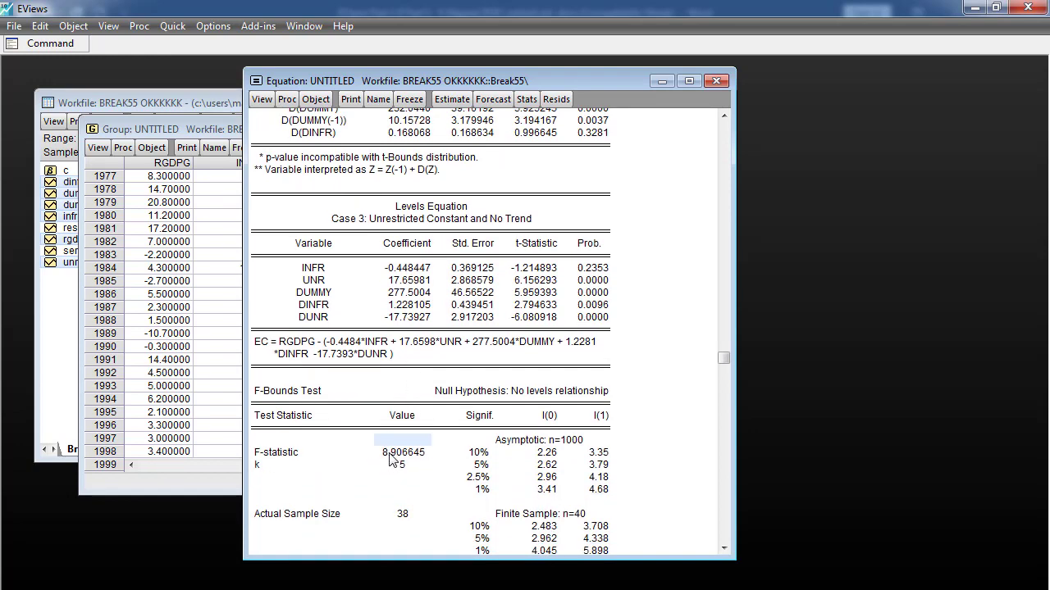
click(281, 393)
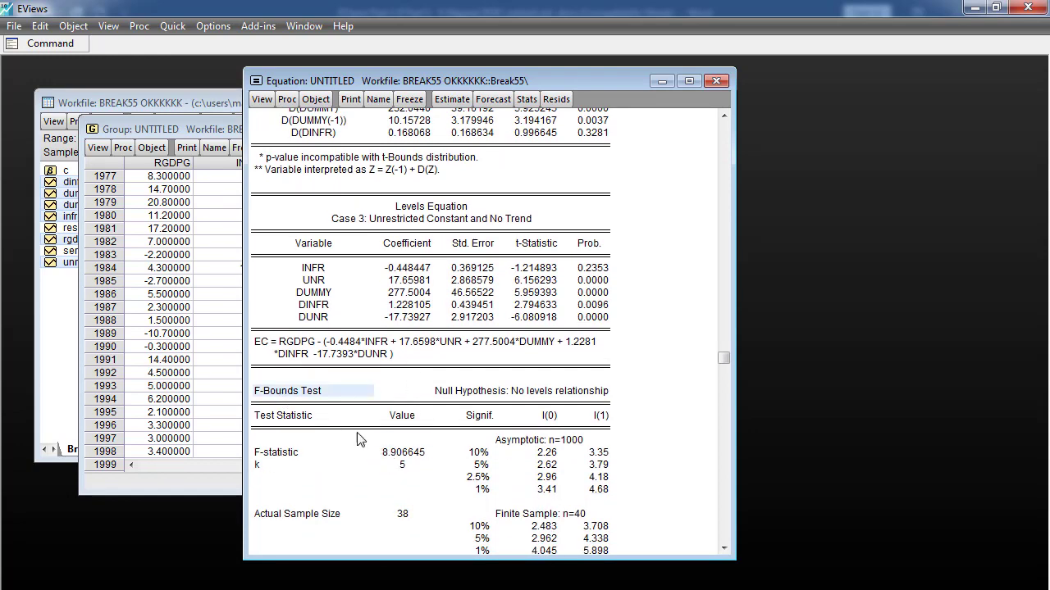
click(392, 453)
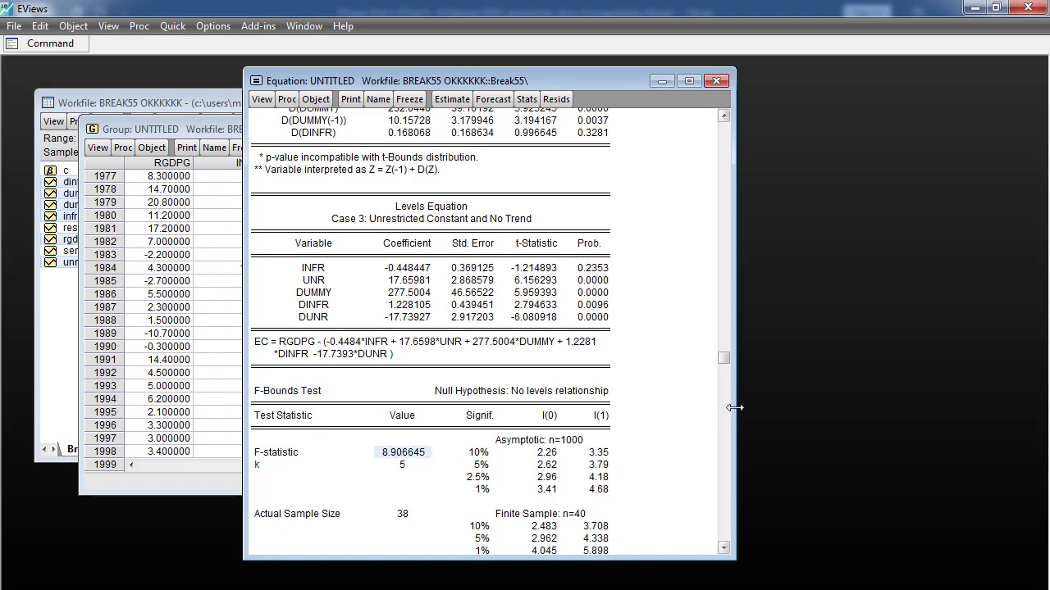
drag(734, 408, 812, 408)
drag(606, 417, 587, 514)
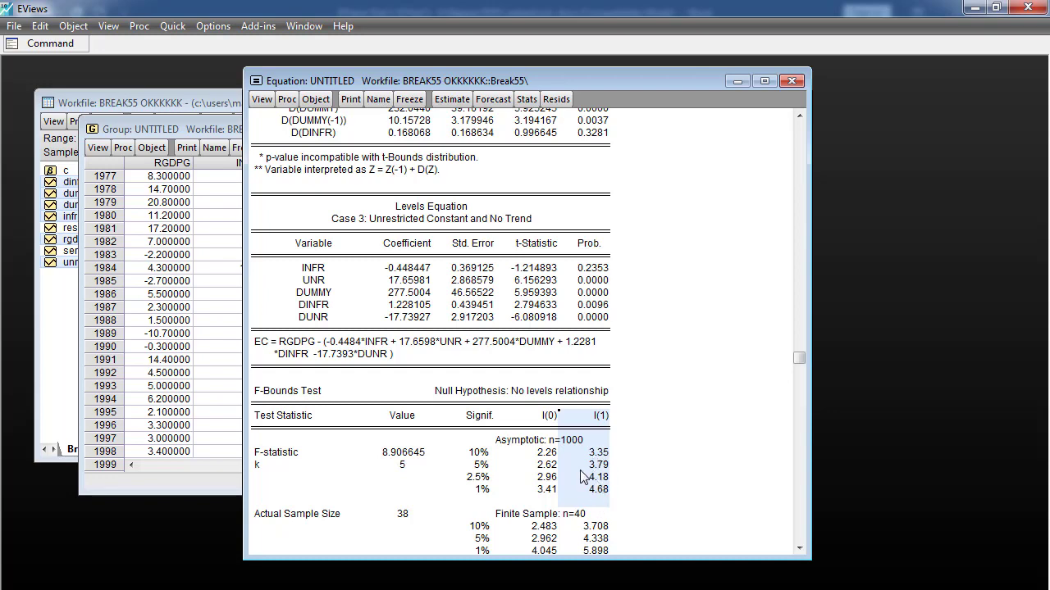
Scroll to the t-Bounds Test and highlight its I(1) critical values
scroll(464, 472, down, 5)
scroll(460, 475, down, 2)
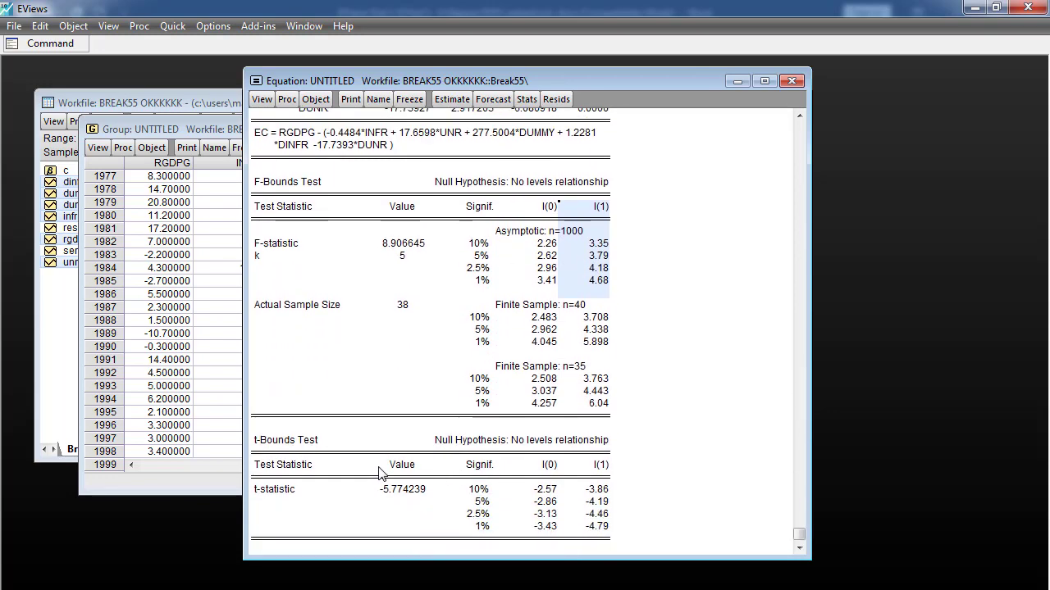
click(269, 443)
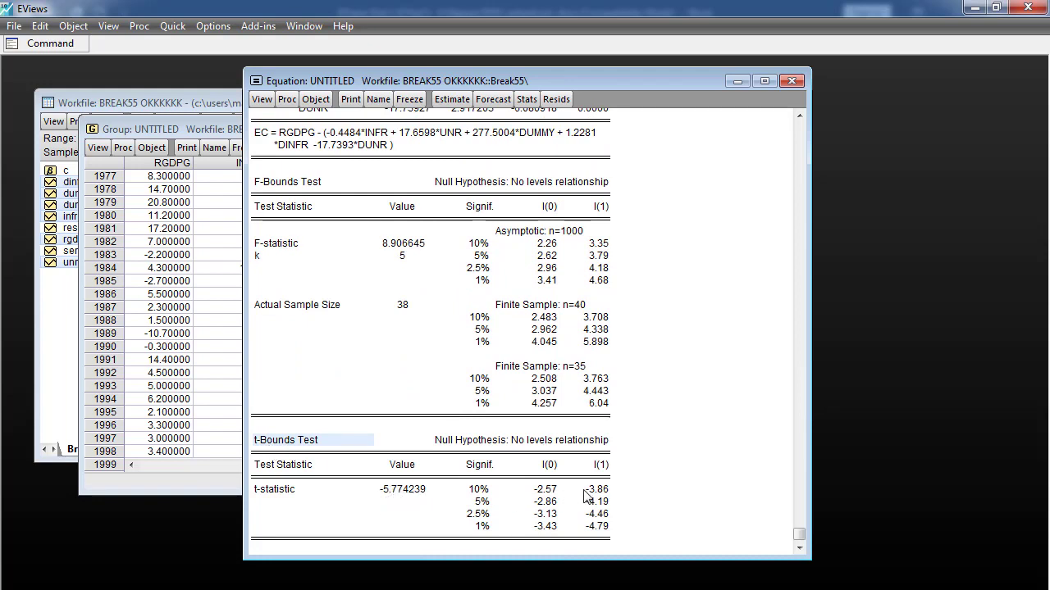
drag(602, 464, 600, 534)
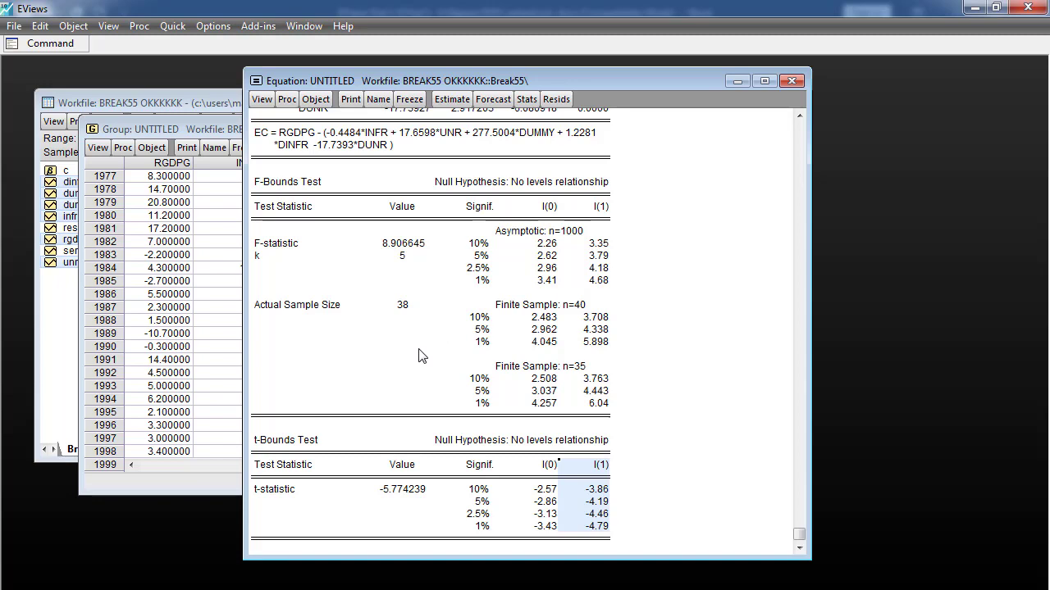
scroll(420, 355, up, 5)
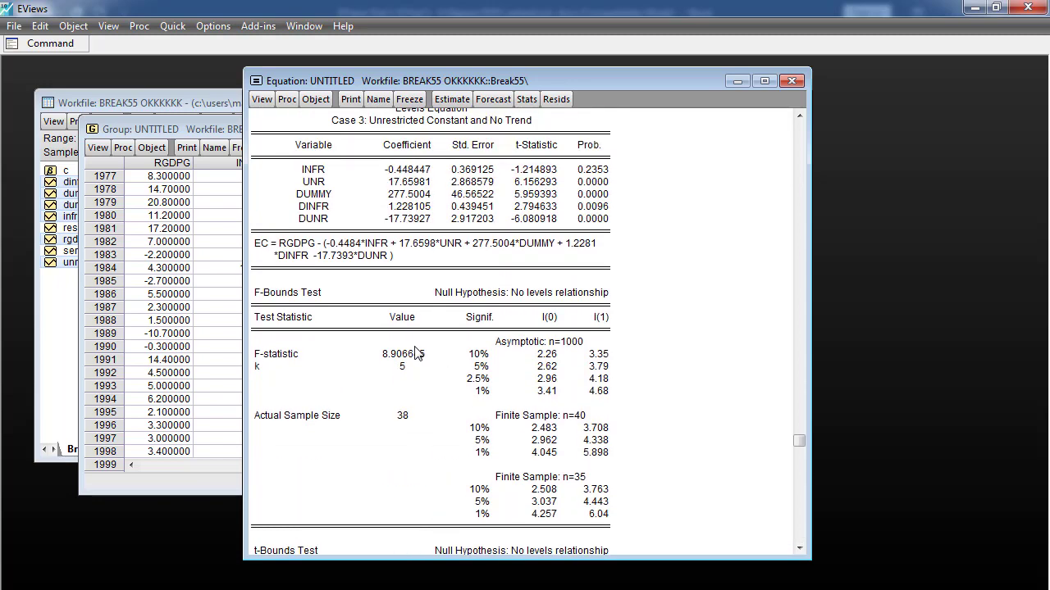
Switch to the Error Correction Form view and highlight the CointEq(-1)* row
click(262, 99)
mouse_move(285, 258)
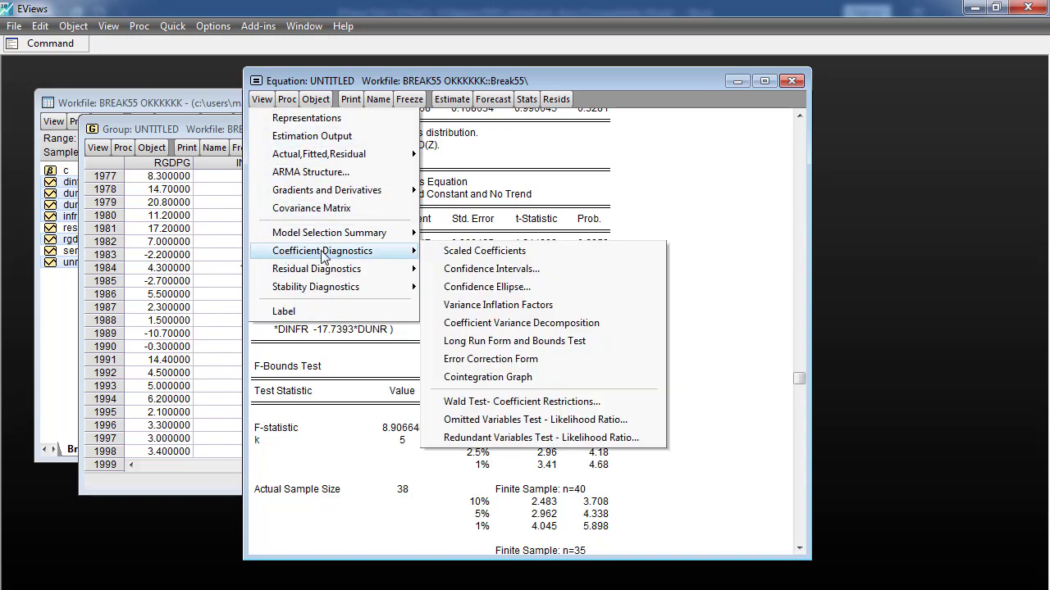
click(497, 359)
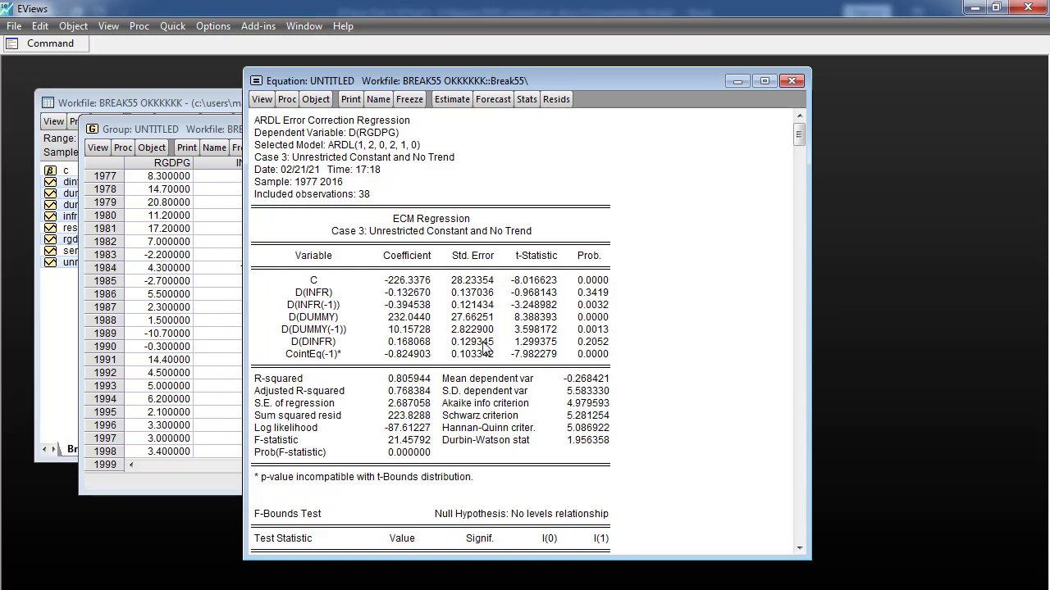
drag(300, 358, 591, 364)
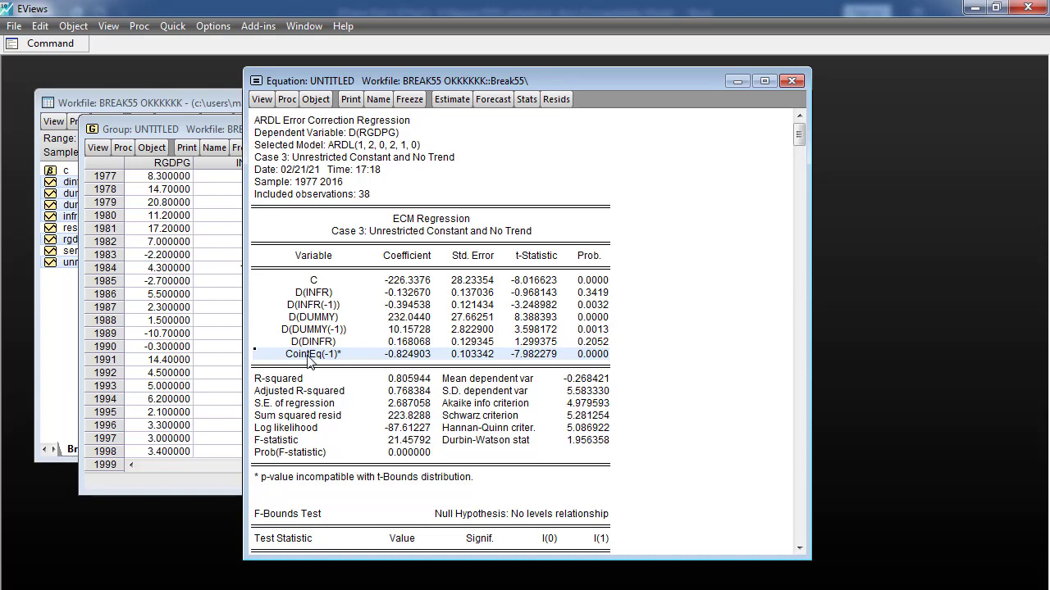
Point out the CointEq(-1)* coefficient -0.824903 and its 0.0000 probability
click(398, 355)
click(598, 346)
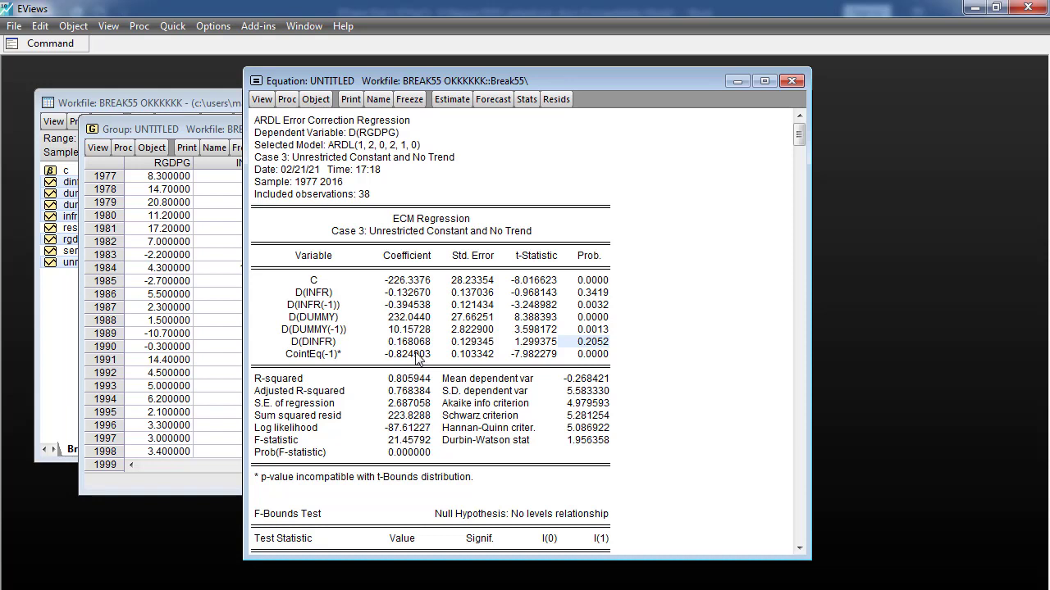
click(414, 355)
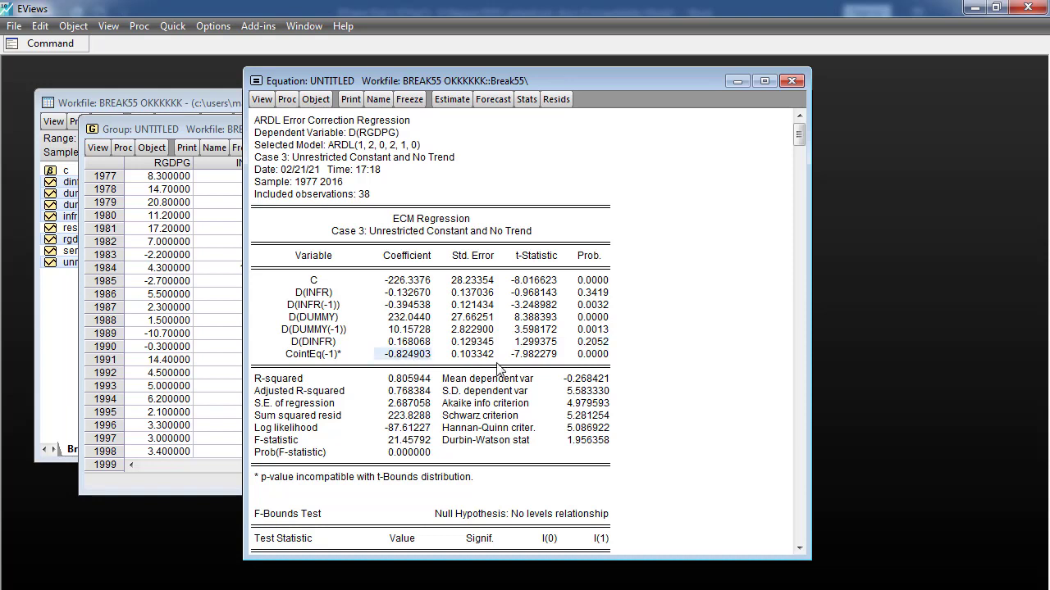
click(590, 357)
scroll(478, 366, down, 1)
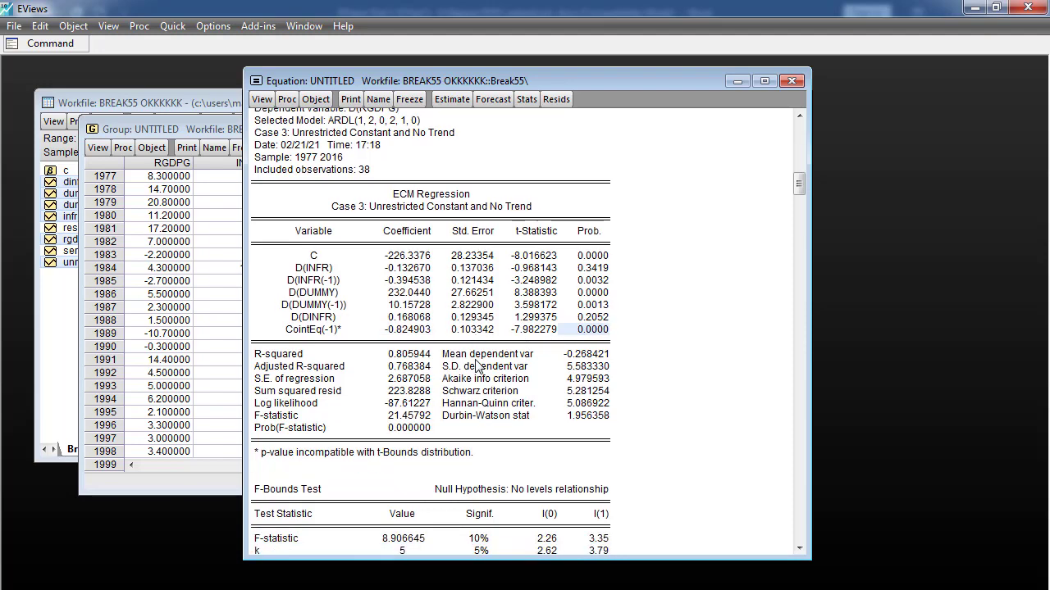
scroll(478, 366, down, 4)
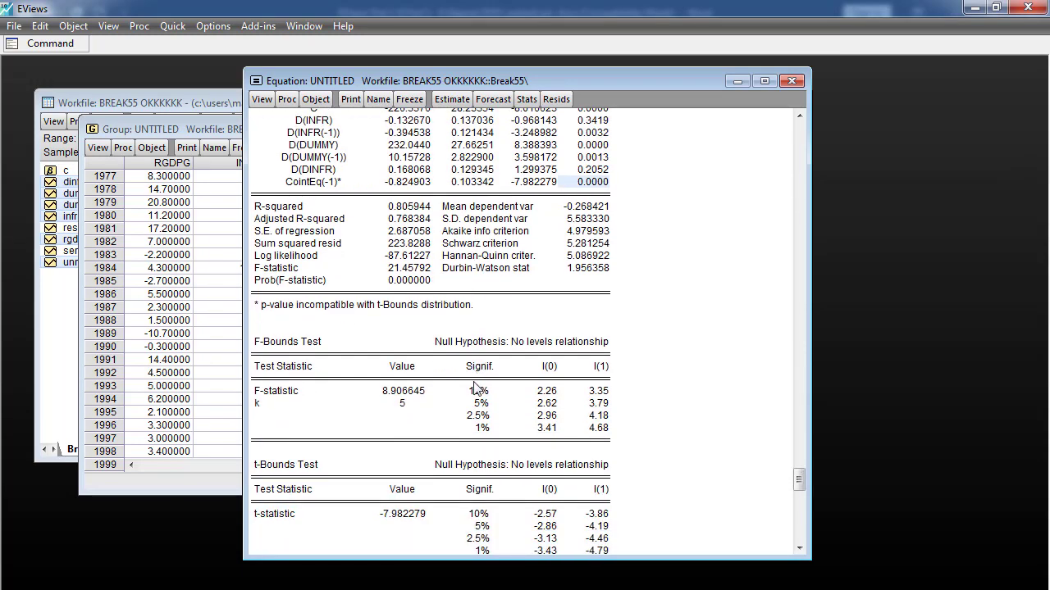
click(294, 345)
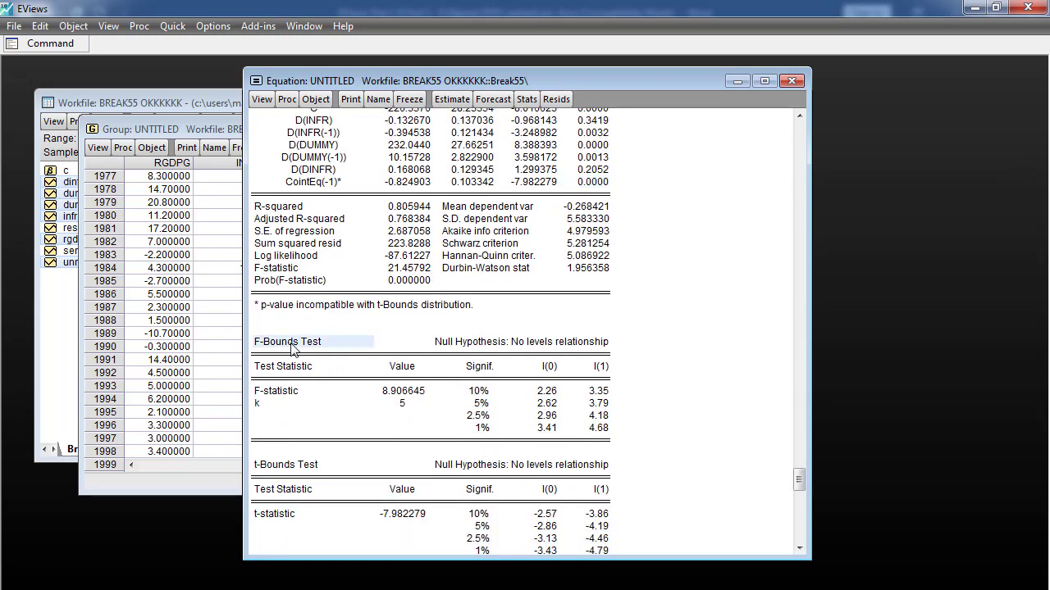
click(402, 399)
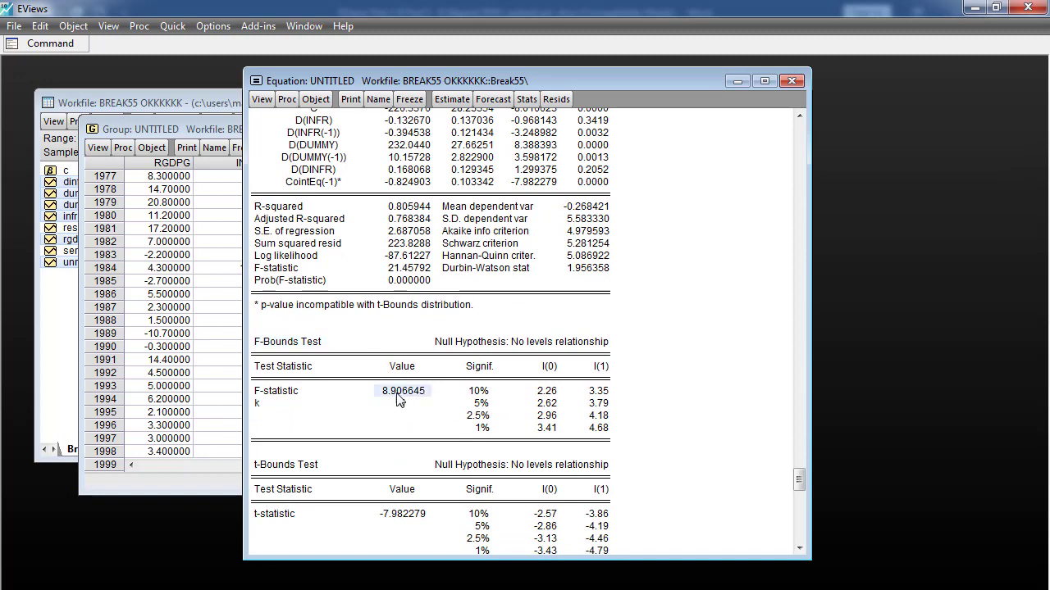
click(591, 369)
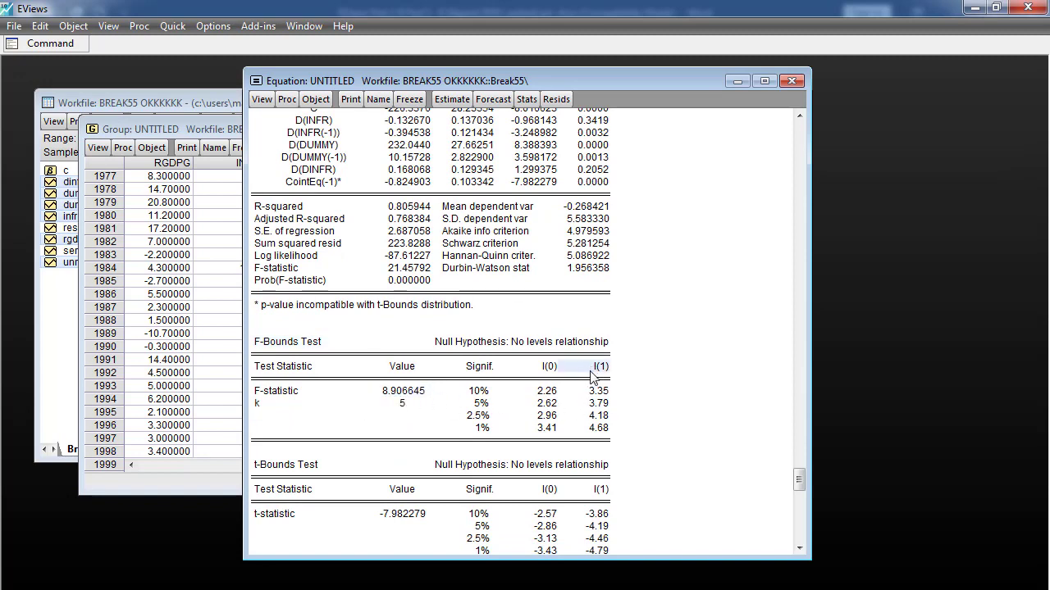
drag(590, 374, 596, 434)
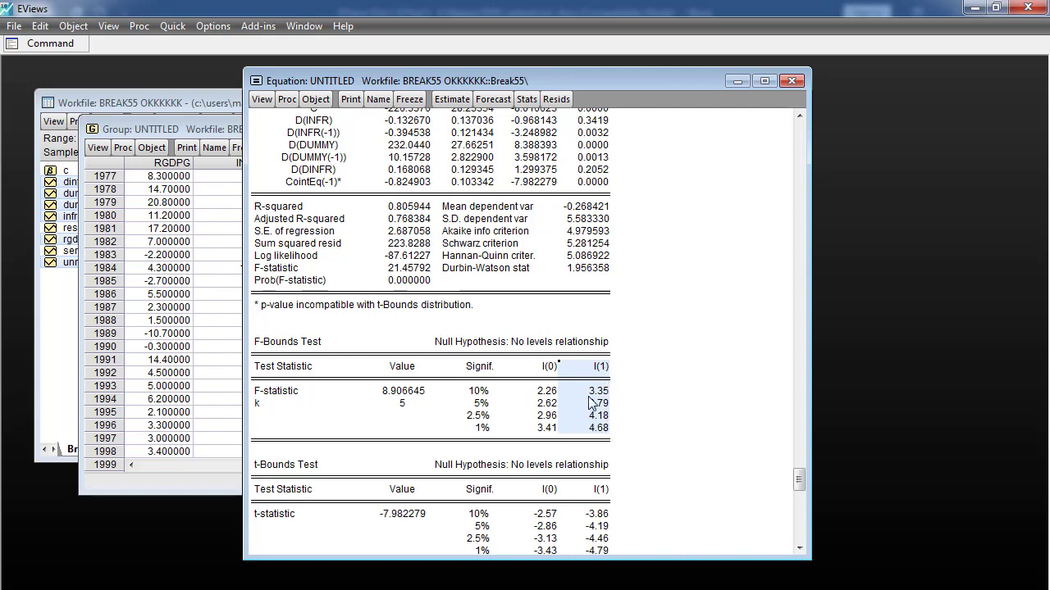
scroll(580, 402, up, 1)
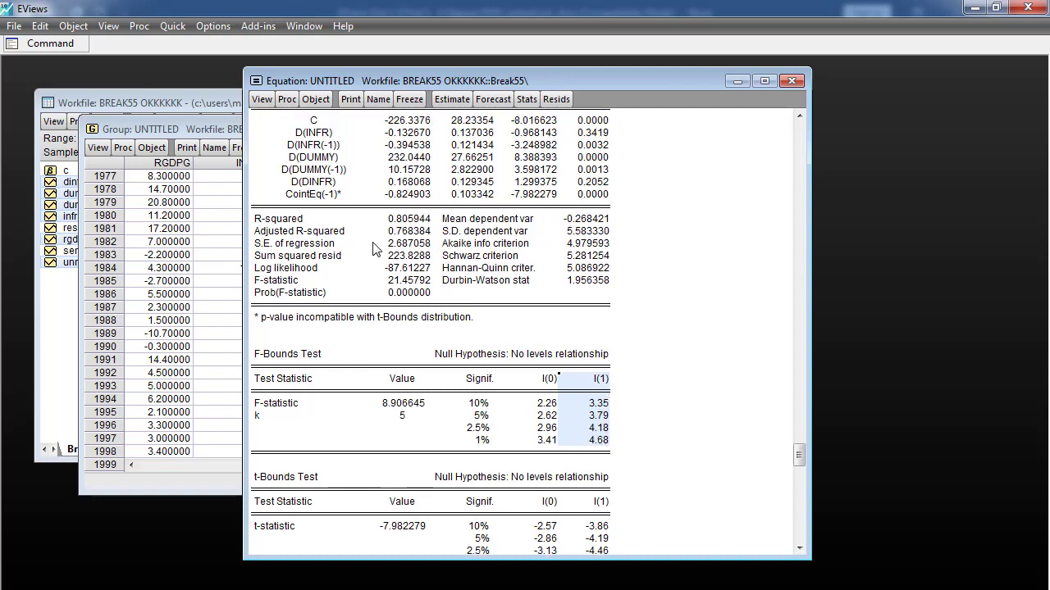
click(338, 201)
drag(339, 201, 607, 203)
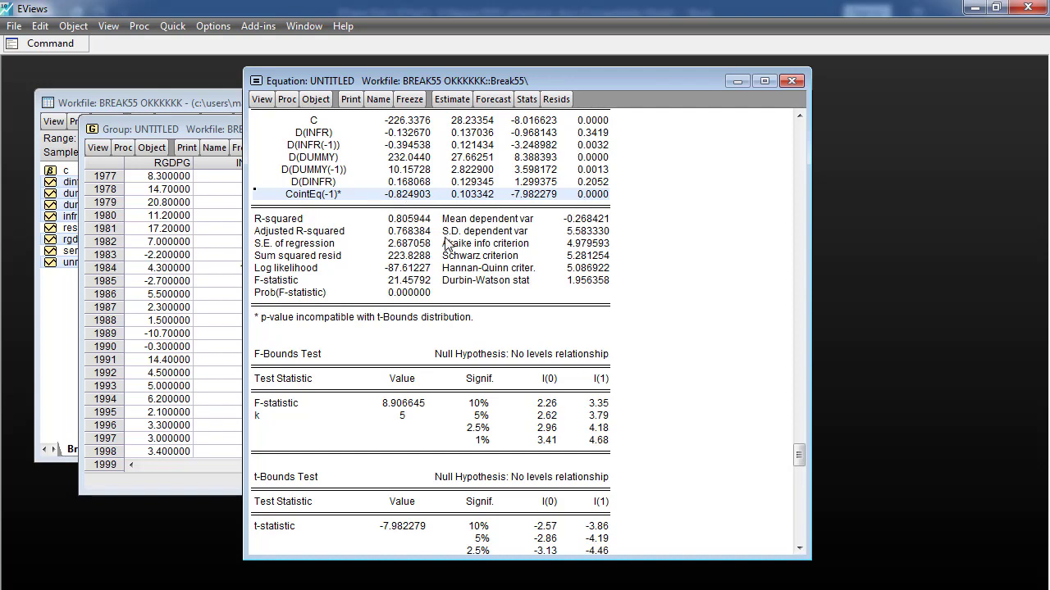
scroll(446, 241, up, 1)
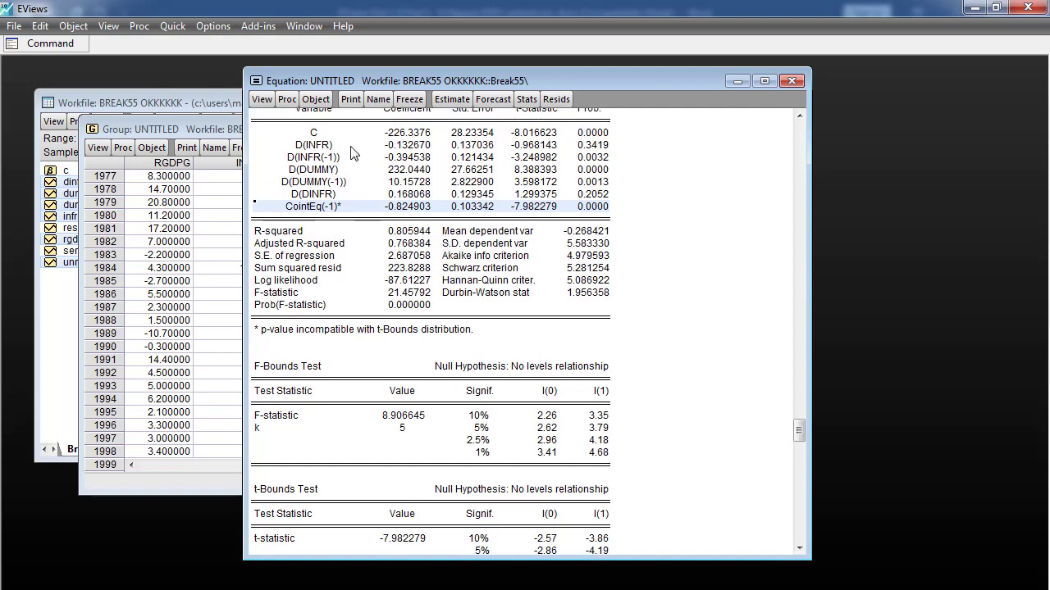
drag(352, 146, 605, 197)
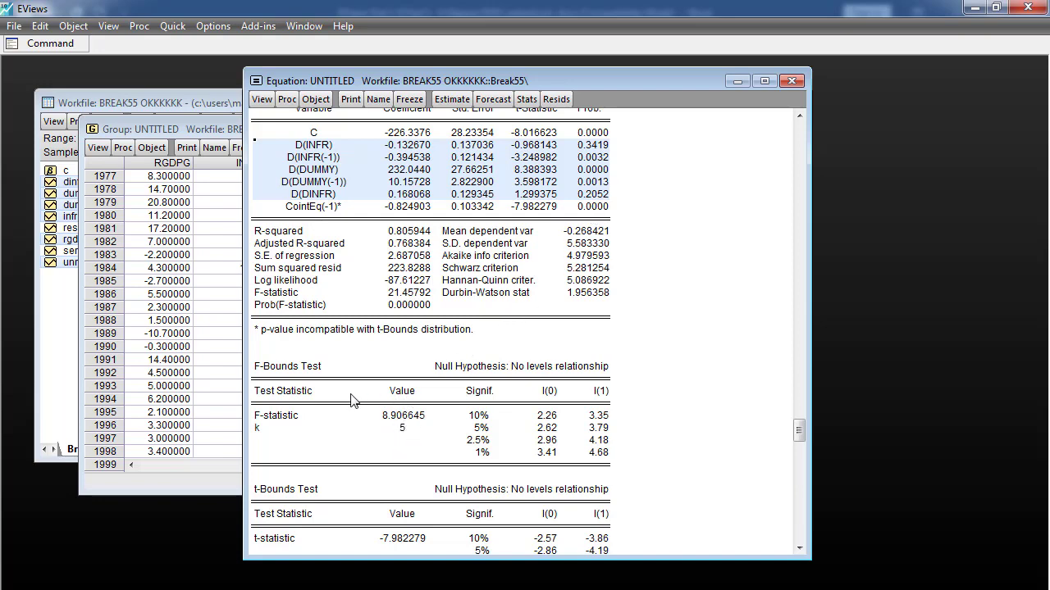
click(293, 366)
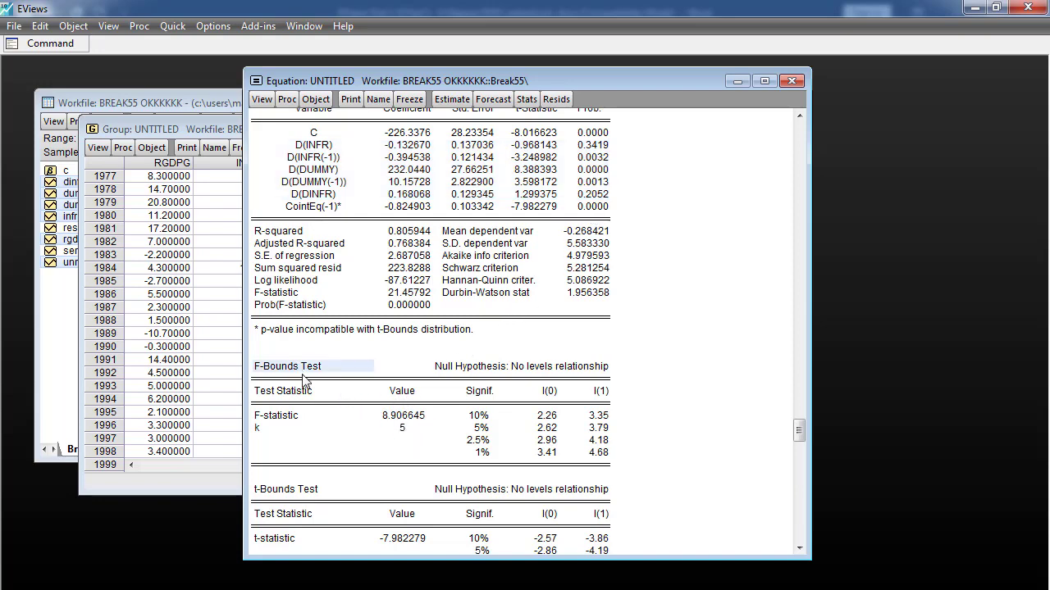
scroll(361, 427, down, 1)
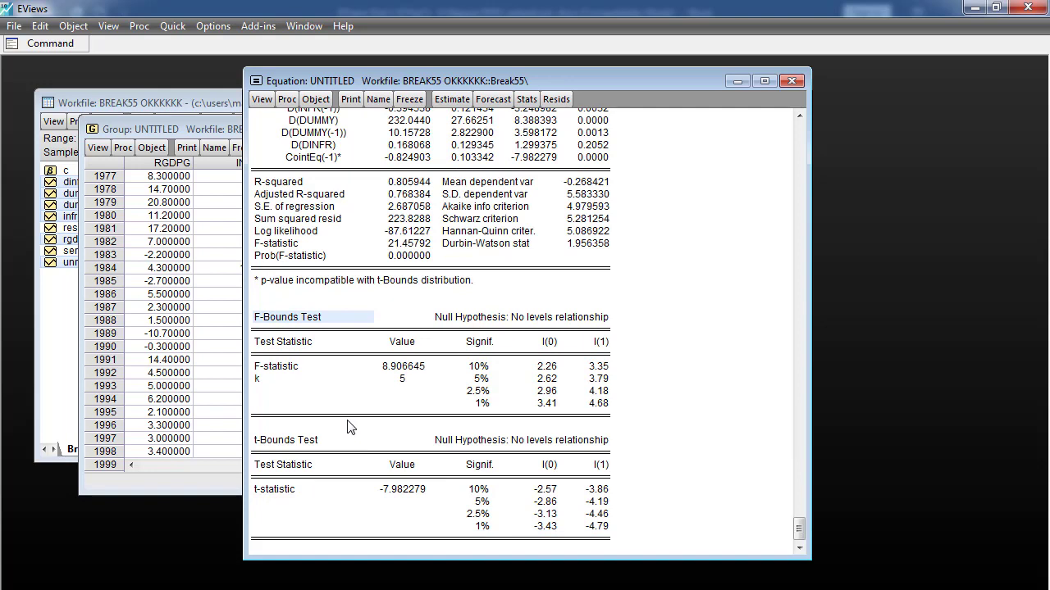
click(280, 444)
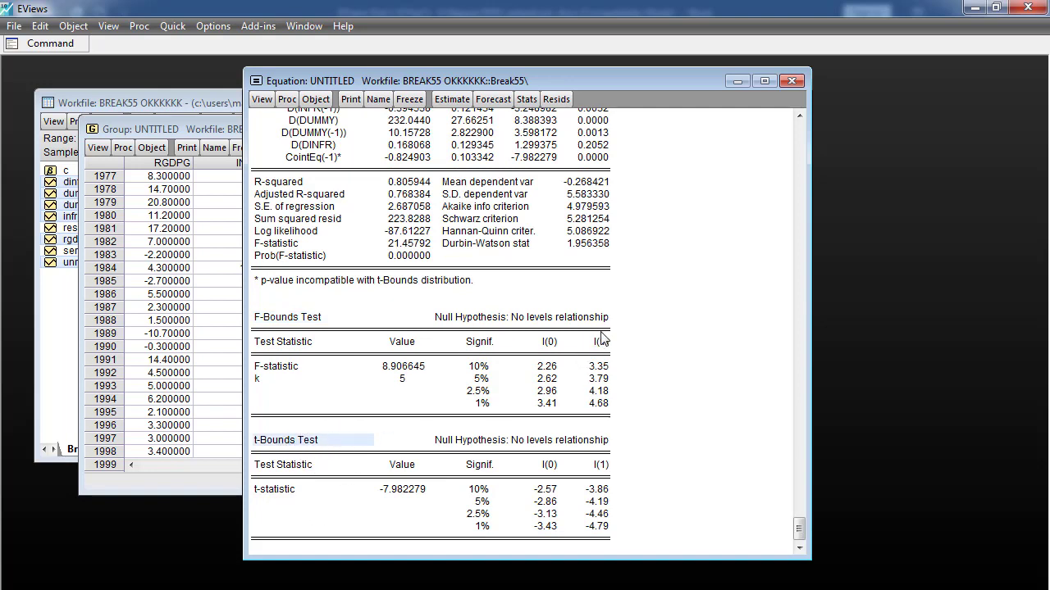
drag(604, 332, 599, 528)
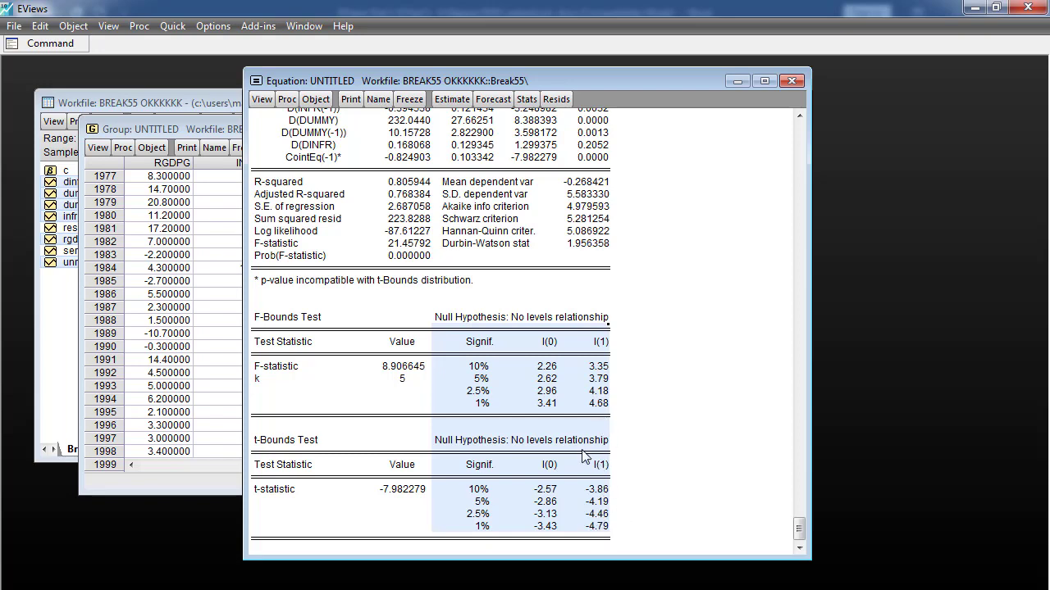
scroll(215, 274, up, 1)
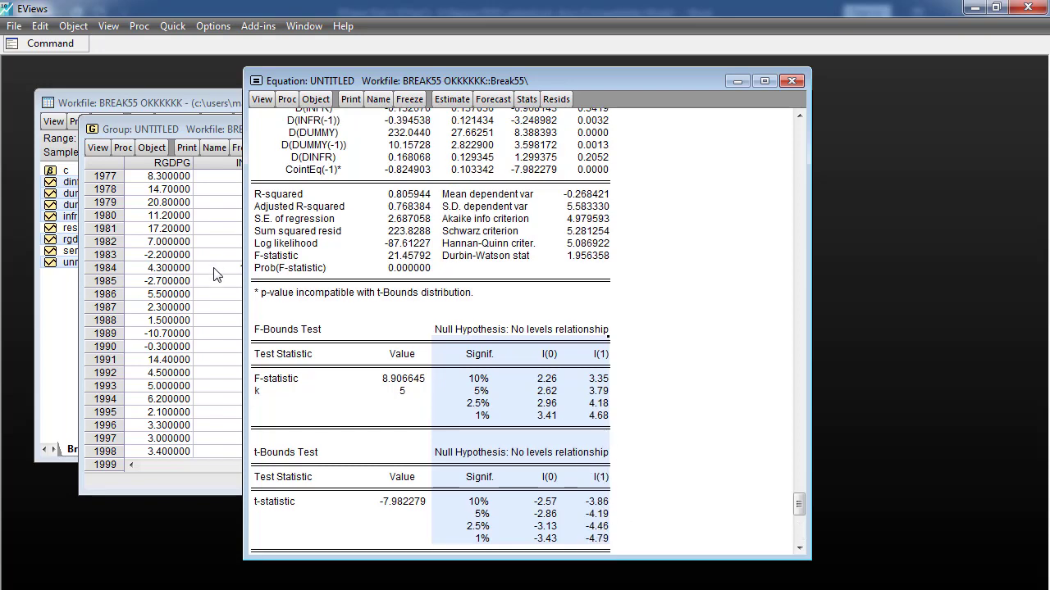
scroll(325, 310, up, 3)
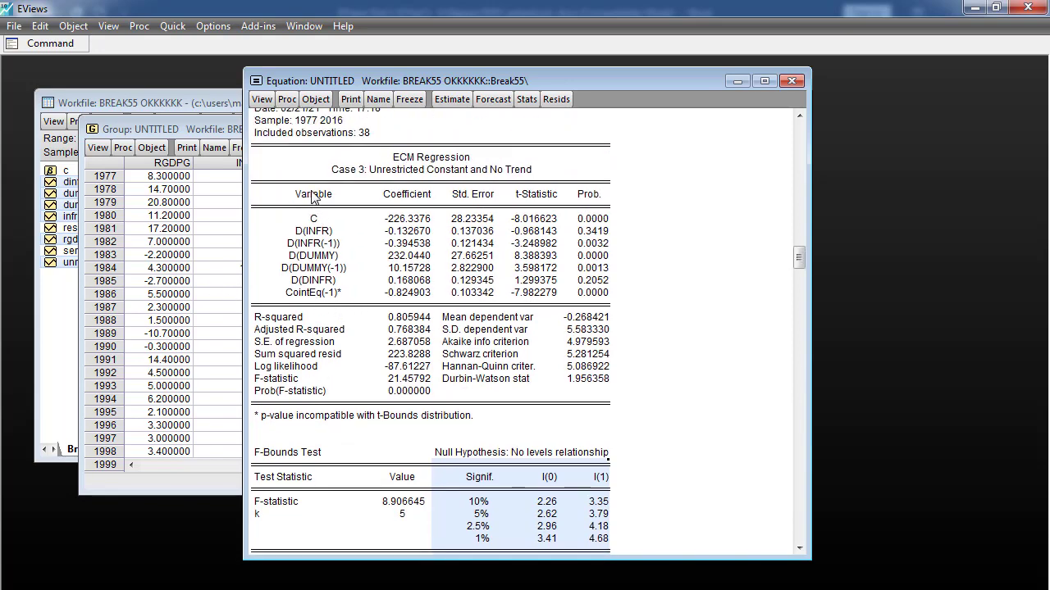
Run the Serial Correlation LM Test on the residuals with 2 lags
click(262, 100)
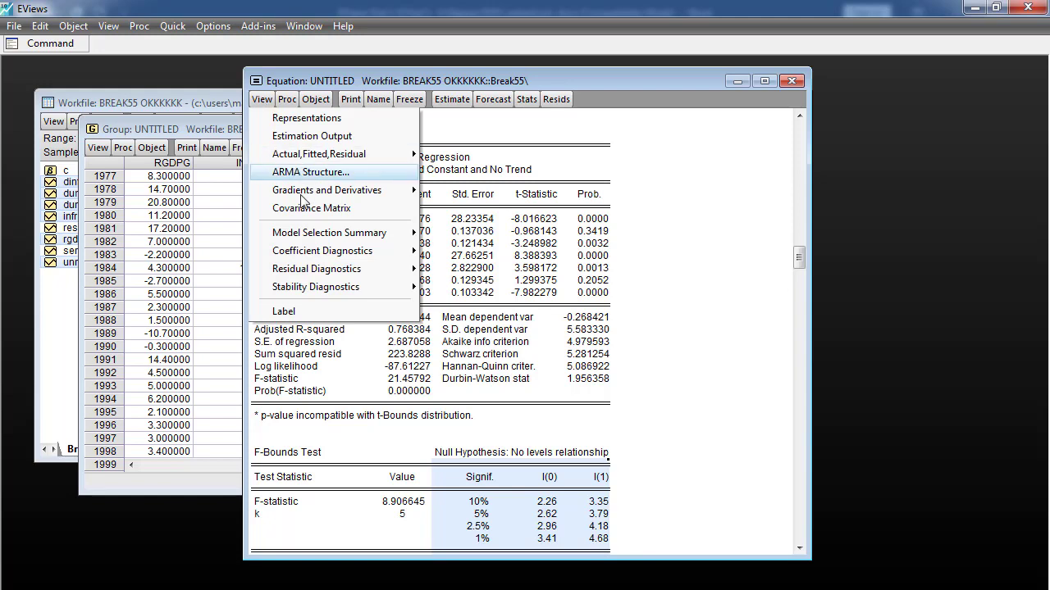
mouse_move(301, 271)
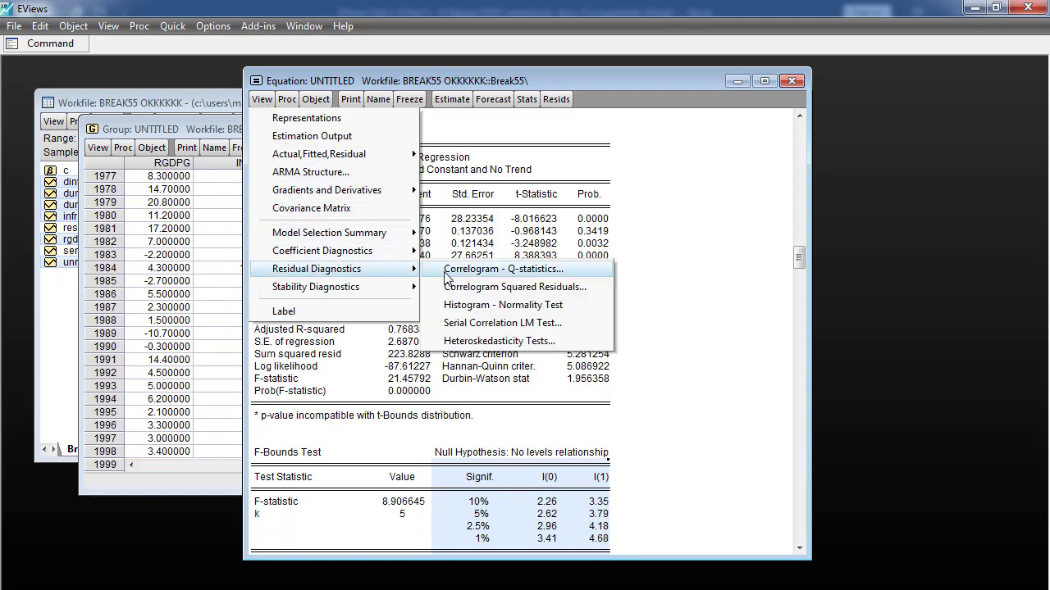
click(483, 324)
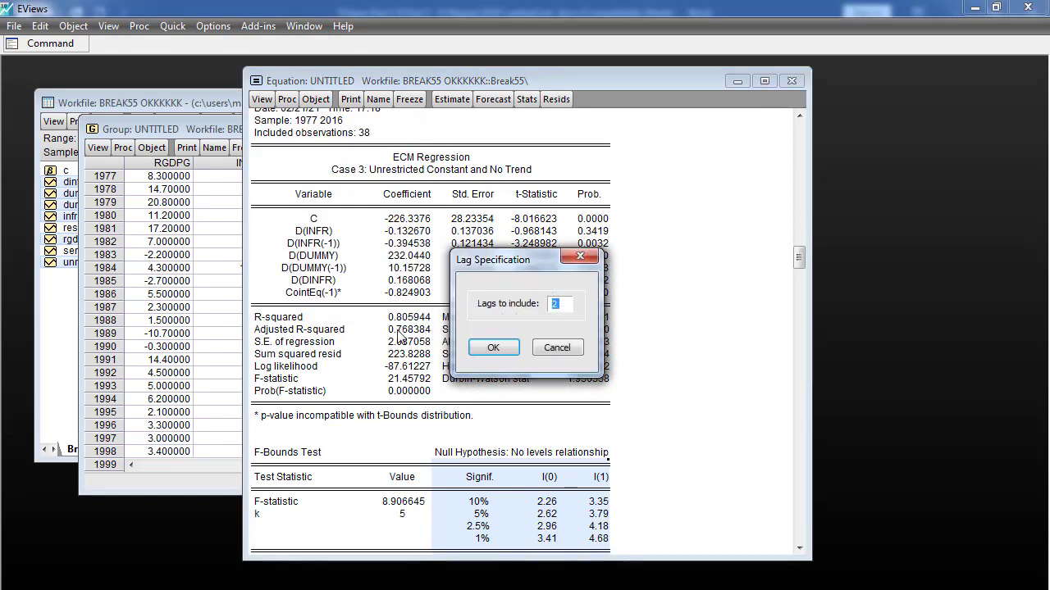
click(493, 349)
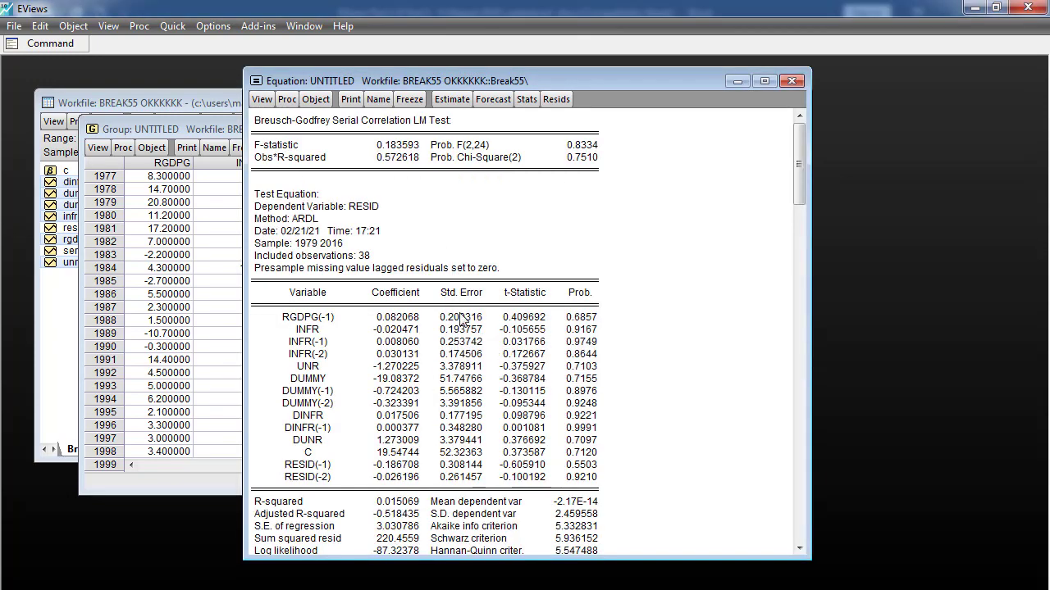
Point out the Obs*R-squared statistic and its Prob. Chi-Square(2) of 0.7510
click(585, 163)
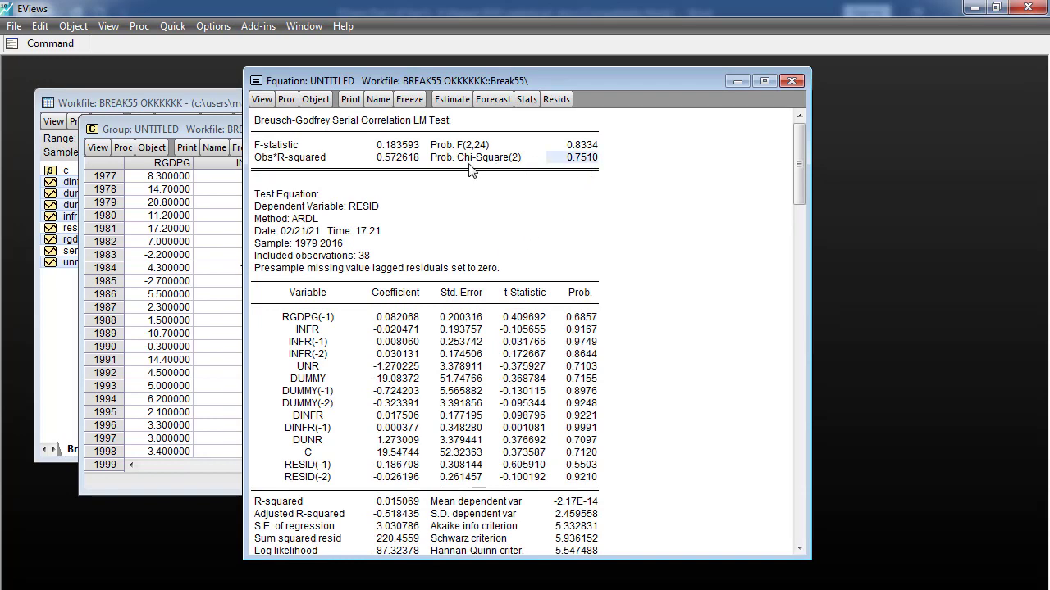
click(276, 162)
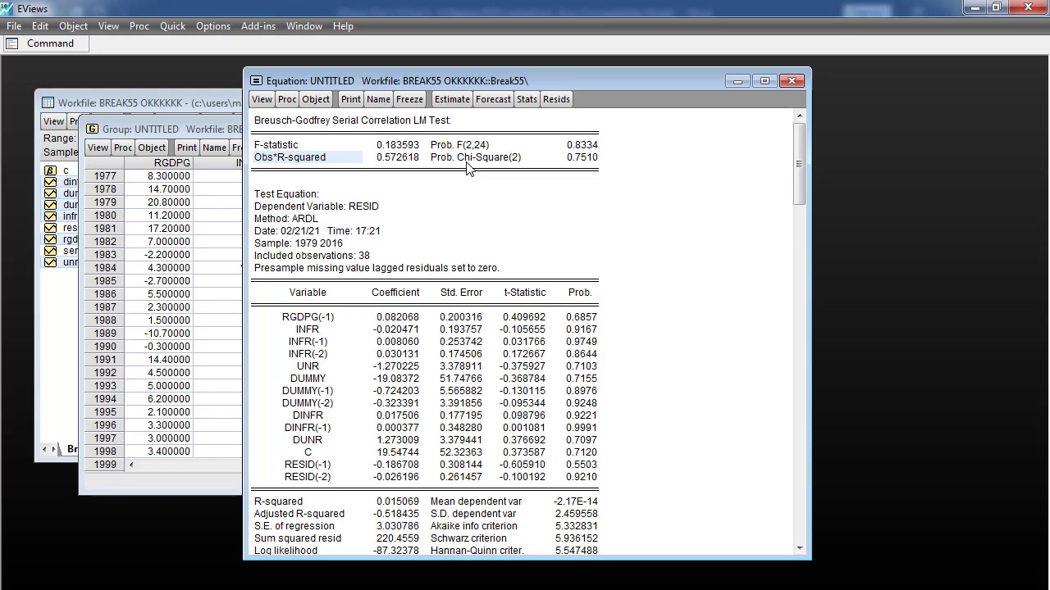
click(583, 164)
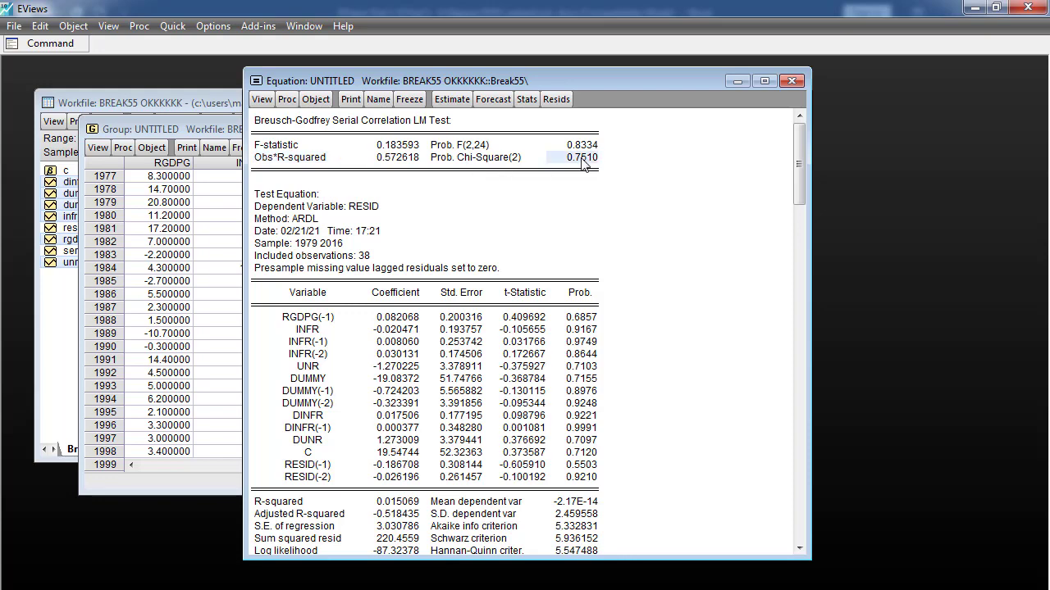
Run the default Breusch-Pagan-Godfrey heteroskedasticity test and highlight its 0.2150 Obs*R-squared probability
click(262, 99)
mouse_move(299, 276)
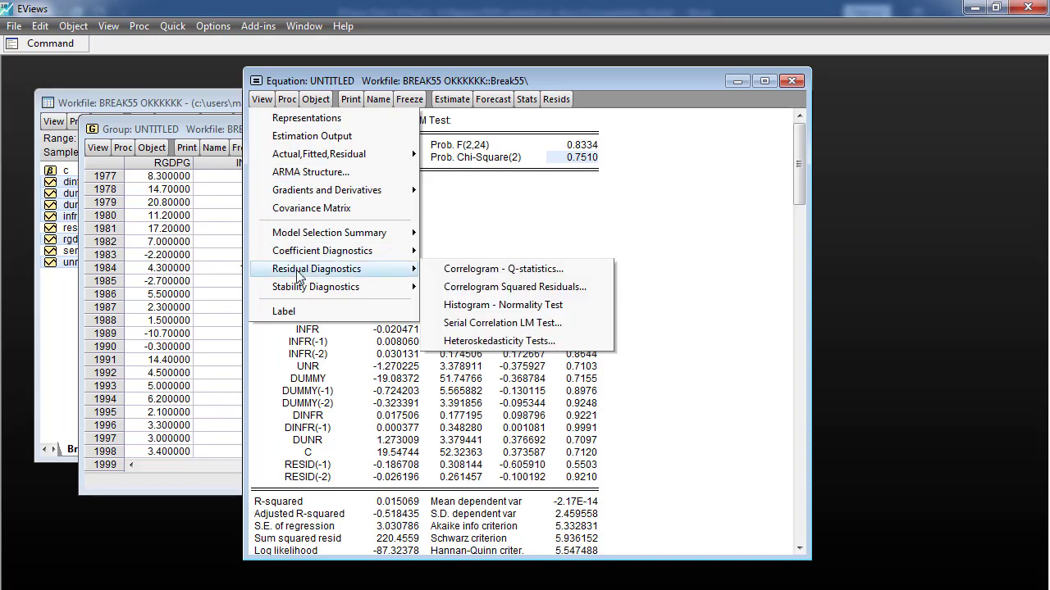
click(465, 343)
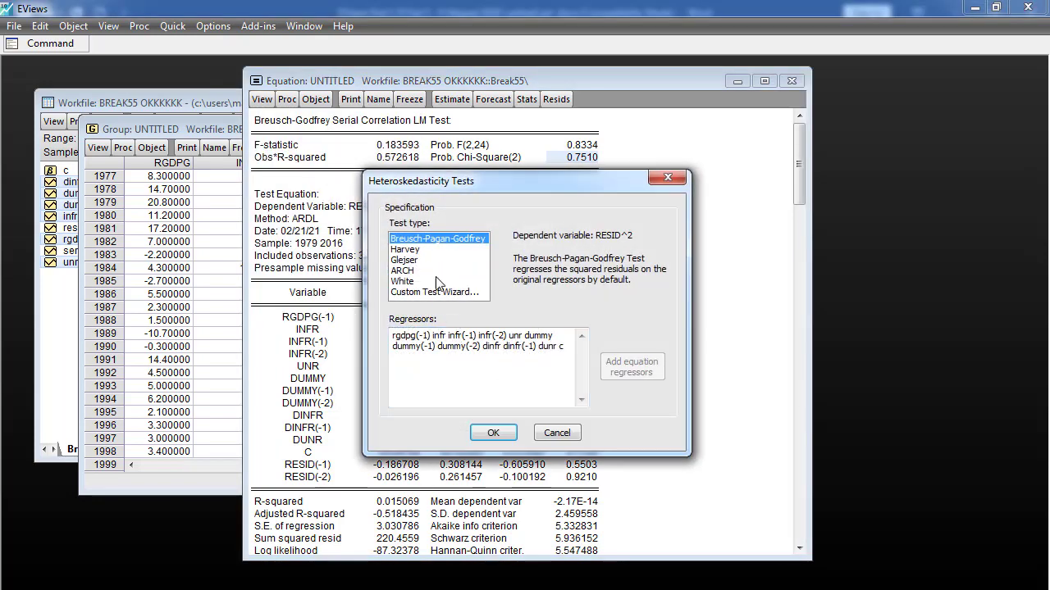
click(492, 433)
drag(592, 160, 326, 163)
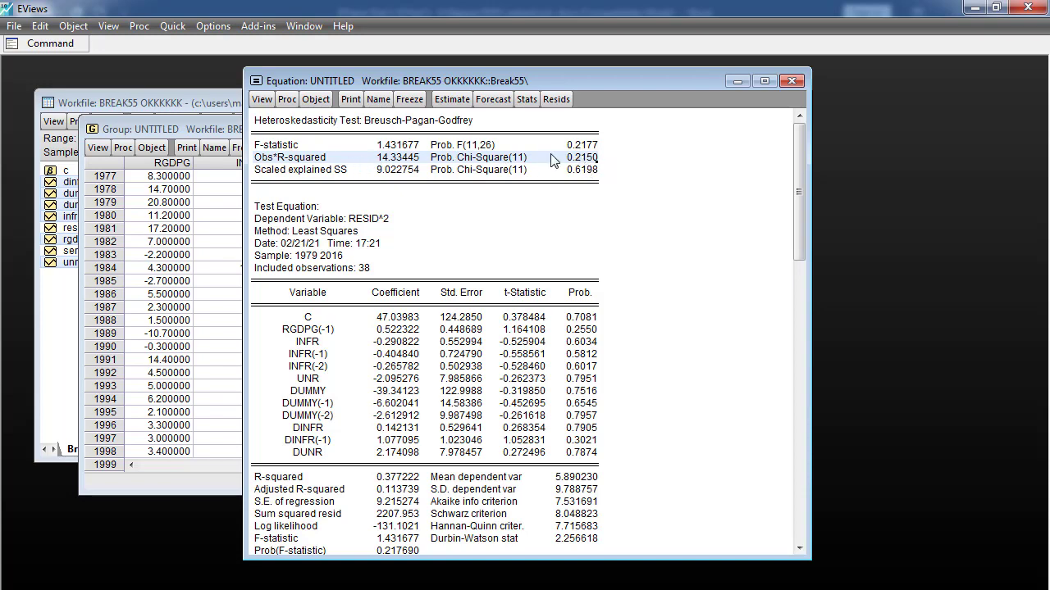
click(264, 97)
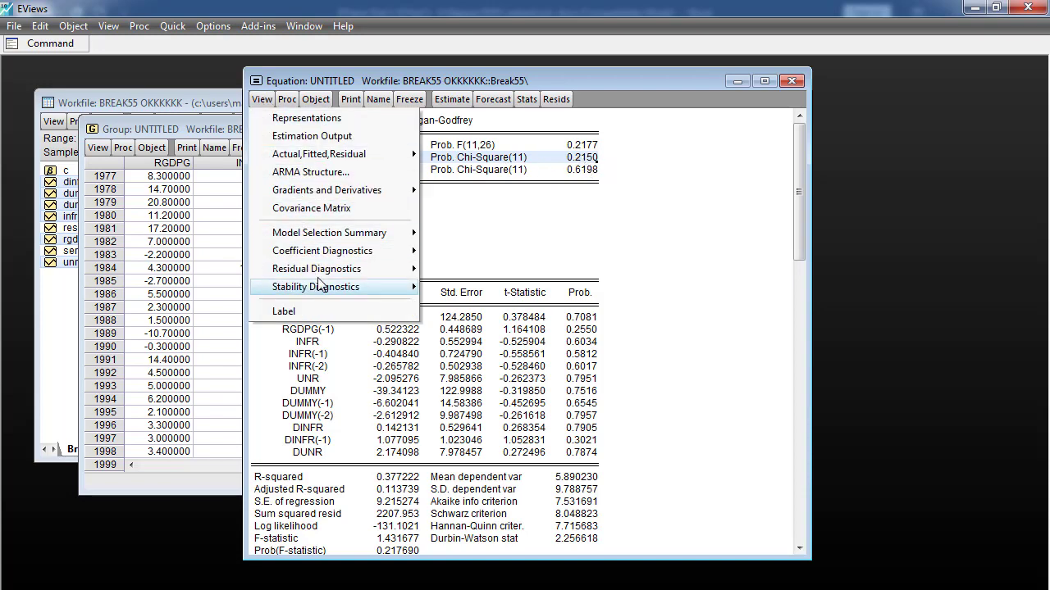
Run the ARCH heteroskedasticity test with 1 lag and highlight its 0.4513 probability
mouse_move(318, 277)
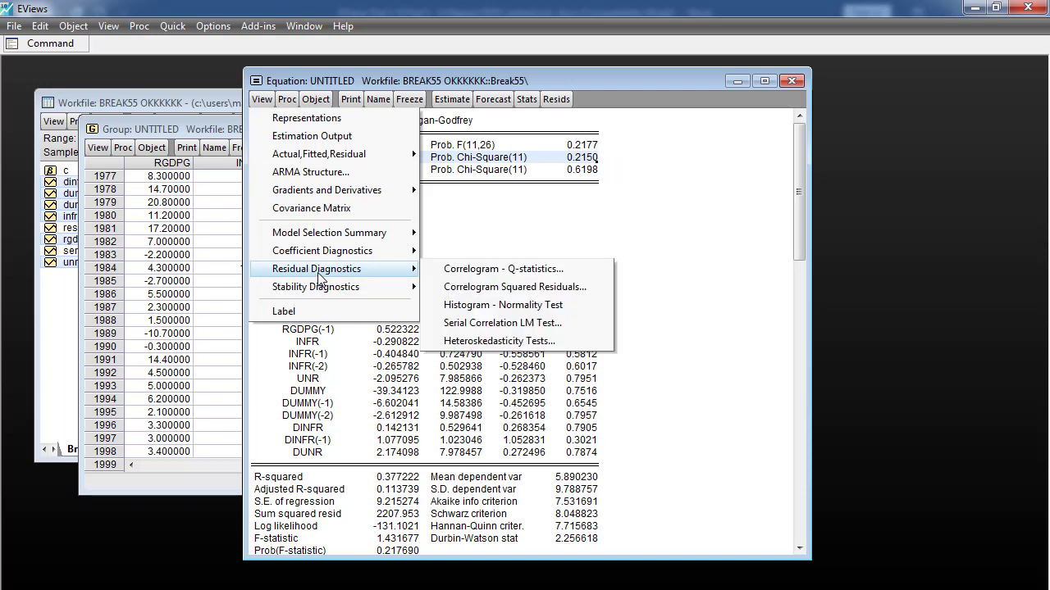
click(459, 340)
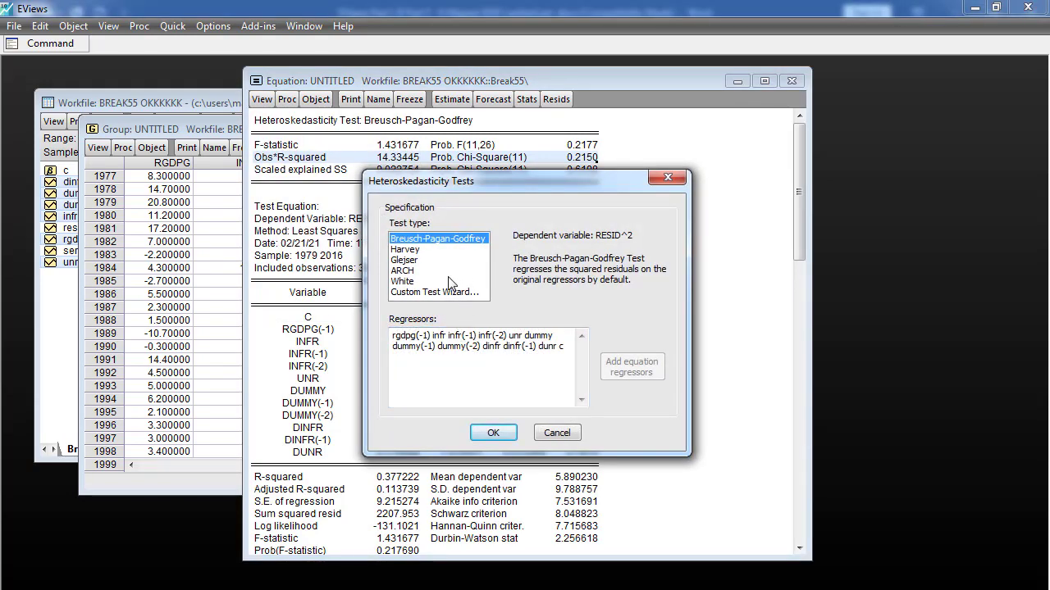
click(405, 272)
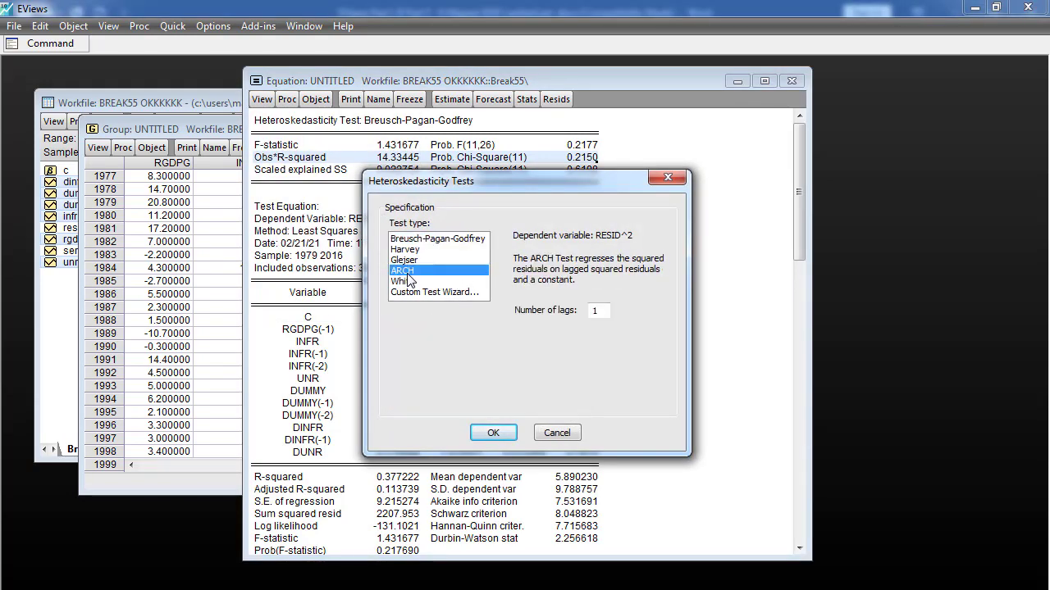
click(495, 429)
click(582, 157)
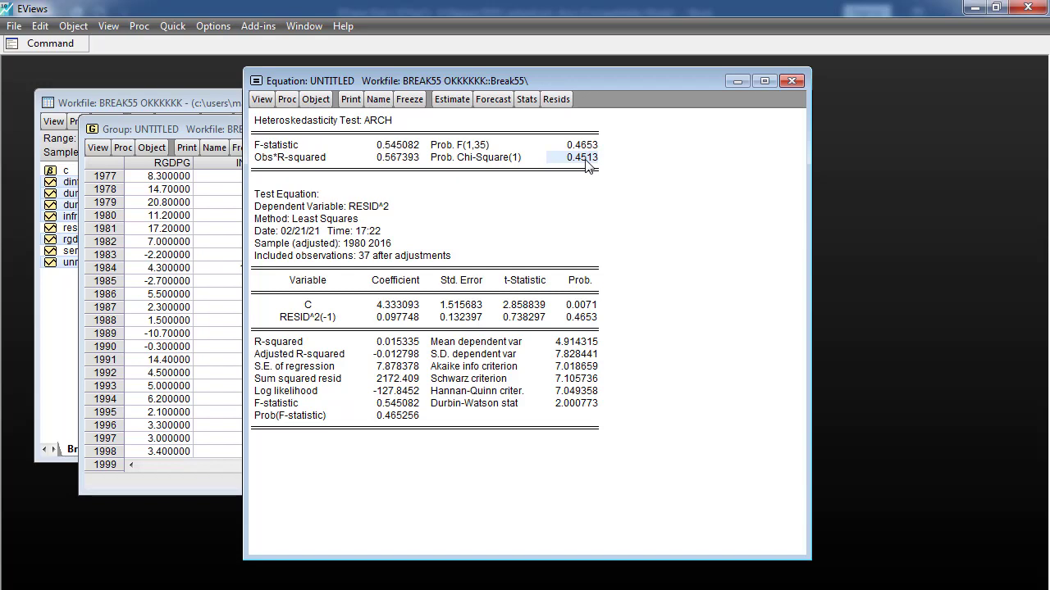
click(262, 99)
mouse_move(299, 271)
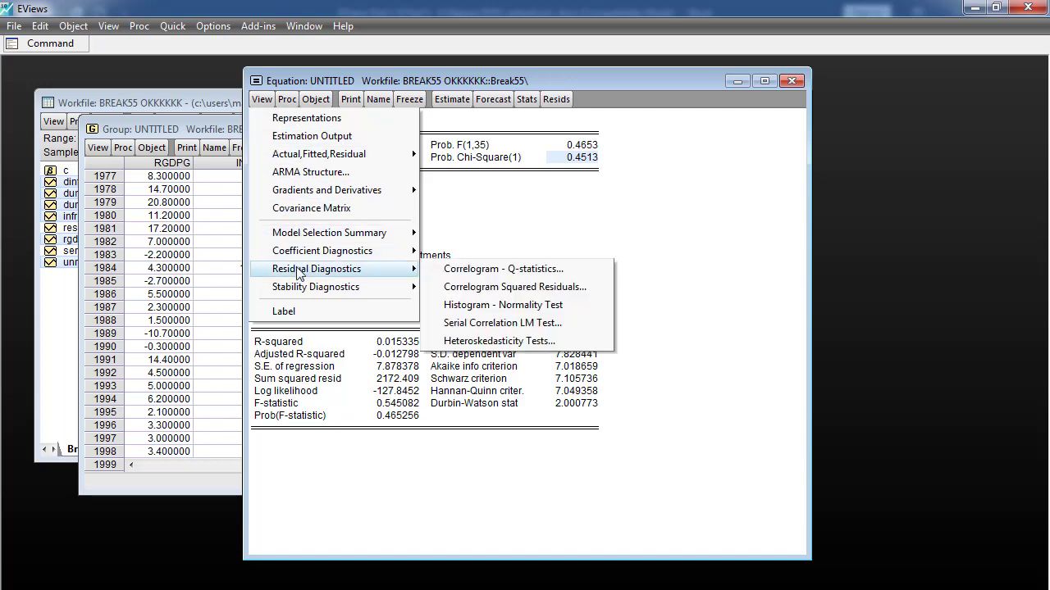
Display the residual histogram and normality test: Jarque-Bera 2.358807, probability 0.307462
click(469, 307)
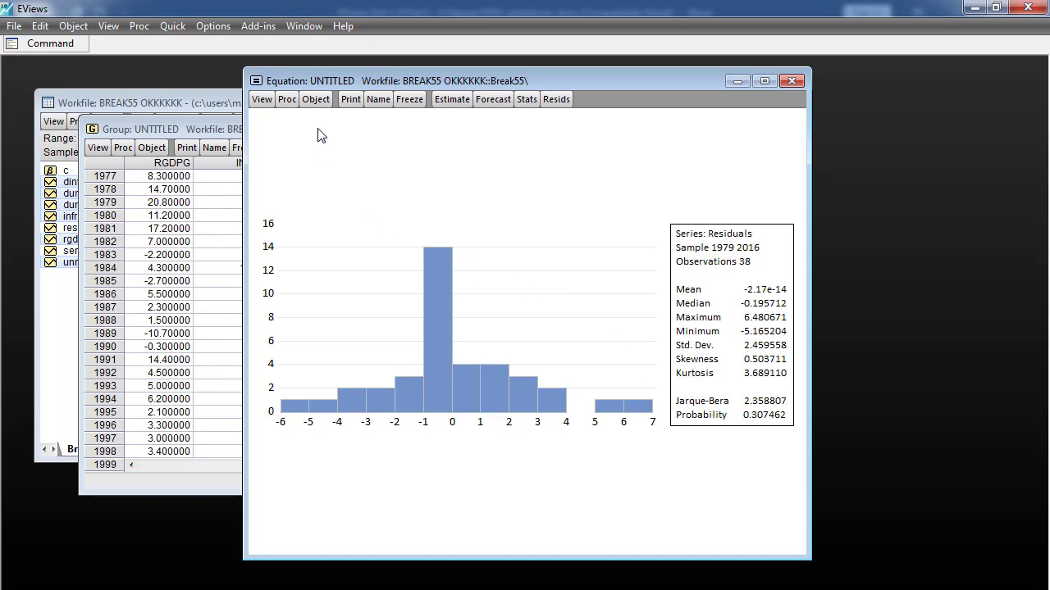
click(262, 99)
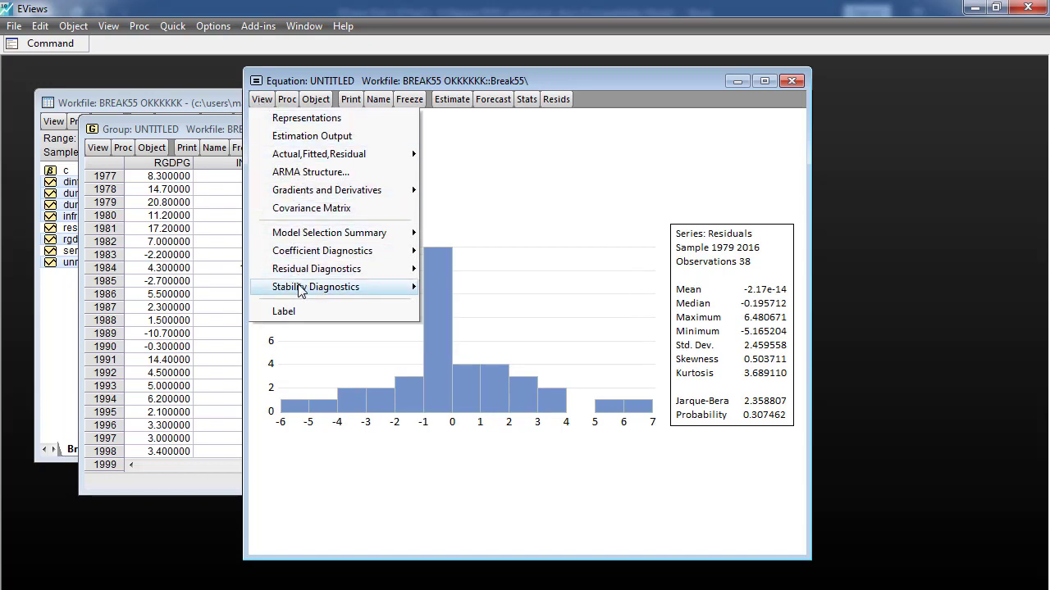
Plot the CUSUM test from Recursive Estimates, its line staying within the 5% bands
mouse_move(300, 289)
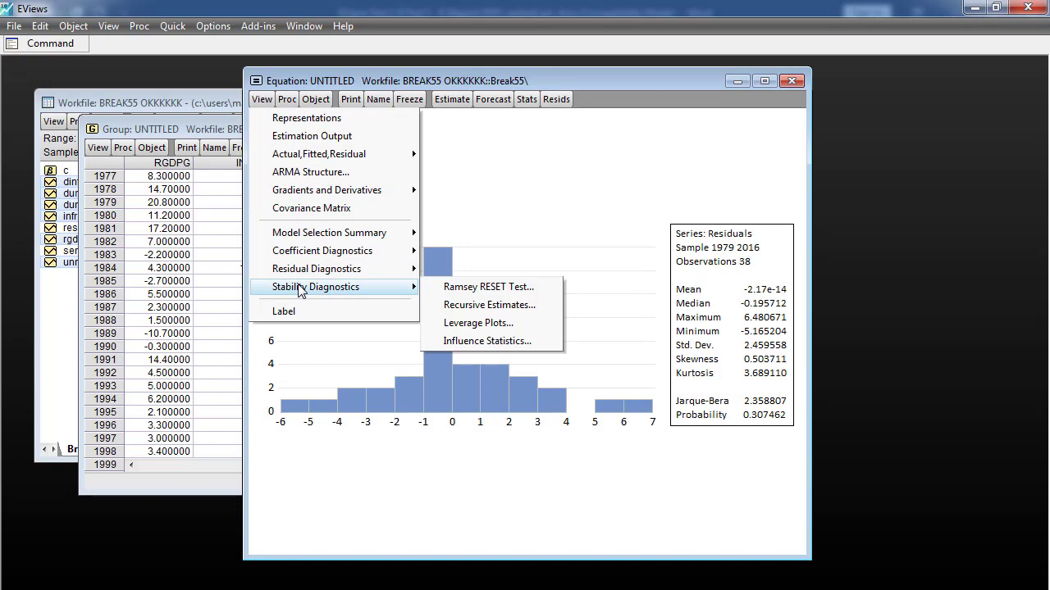
click(489, 306)
click(418, 287)
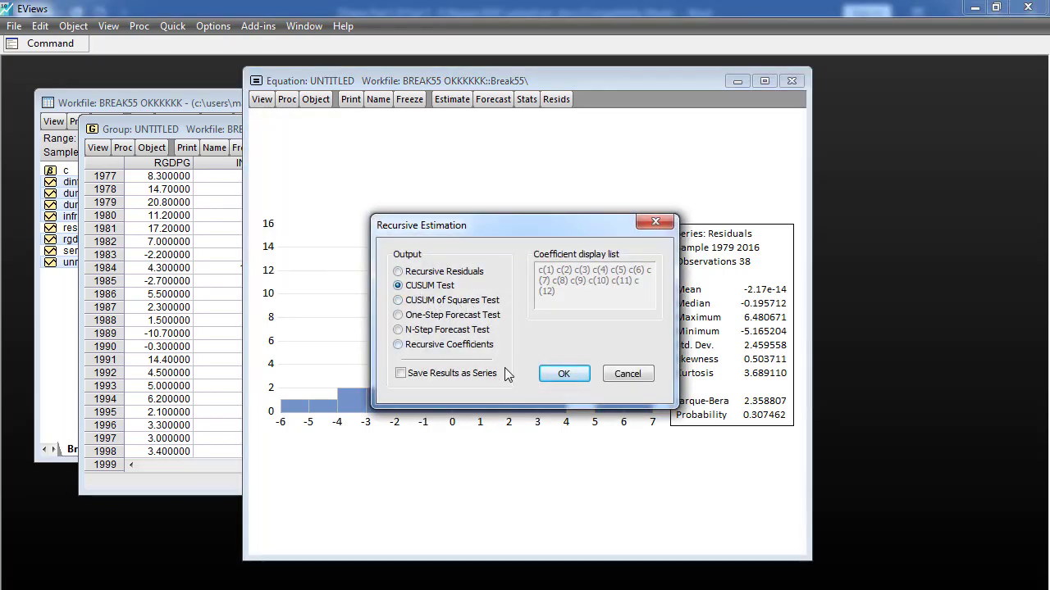
click(561, 375)
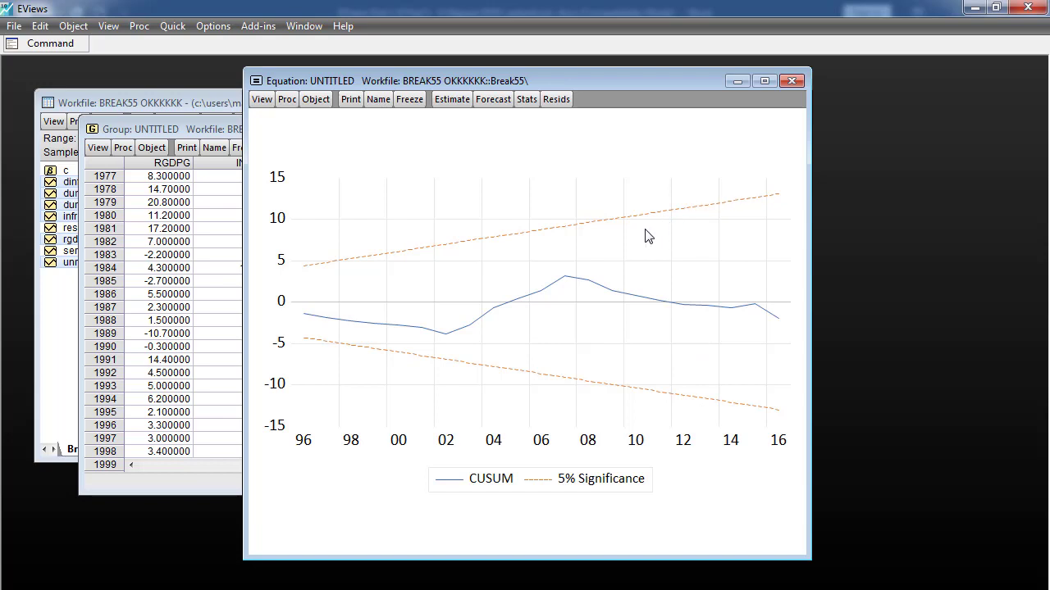
click(261, 101)
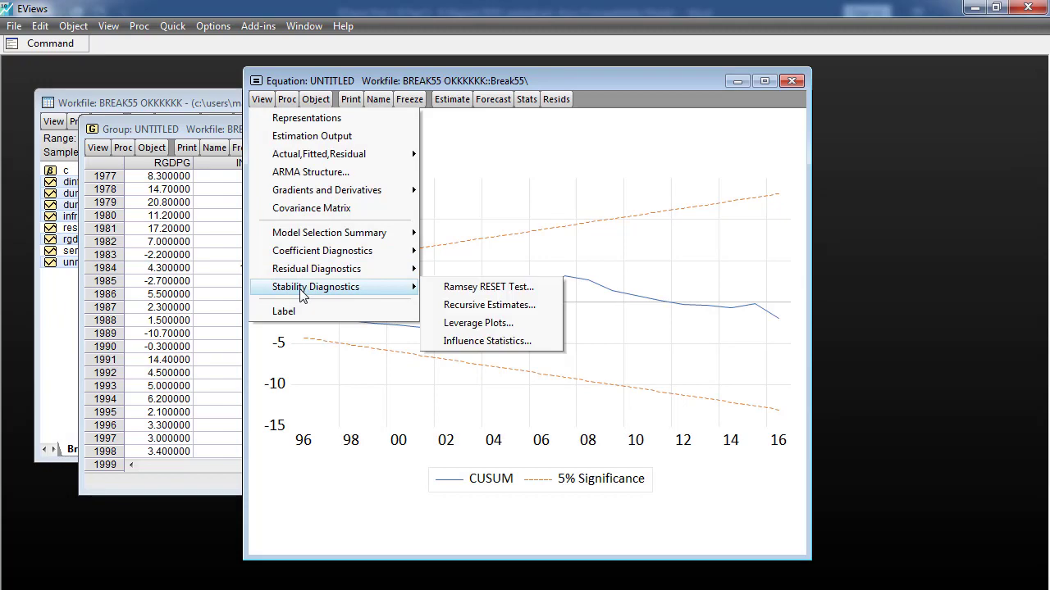
Plot the CUSUM of Squares test from Recursive Estimates with its 5% significance bands
click(495, 315)
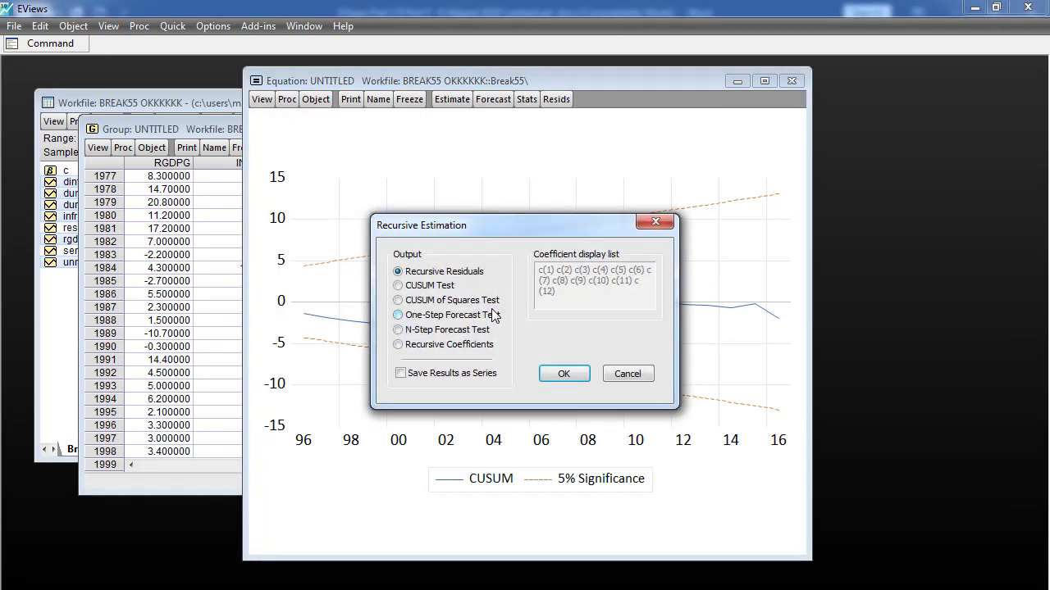
click(420, 302)
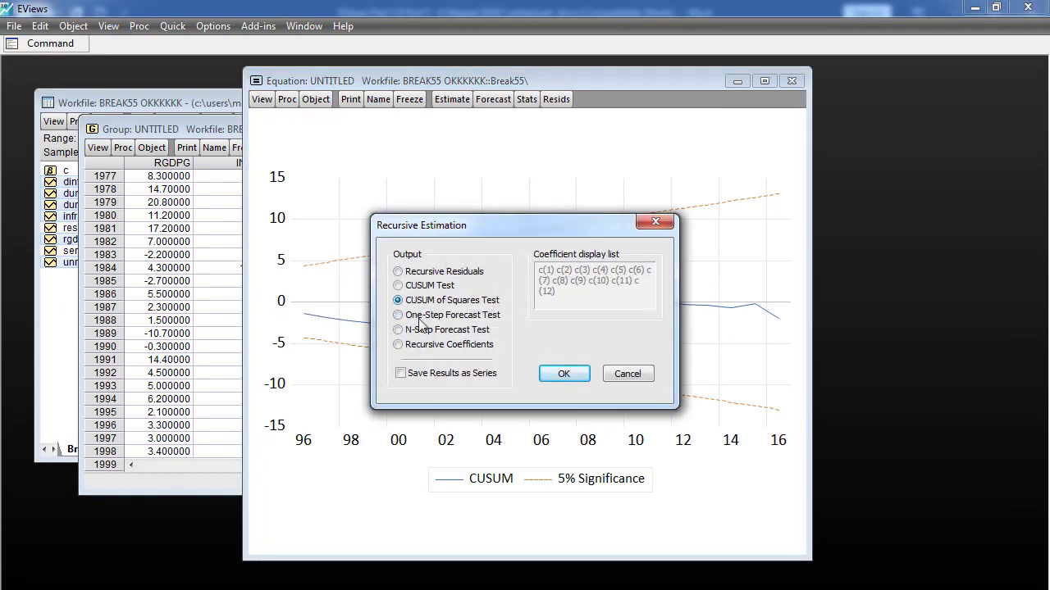
click(565, 375)
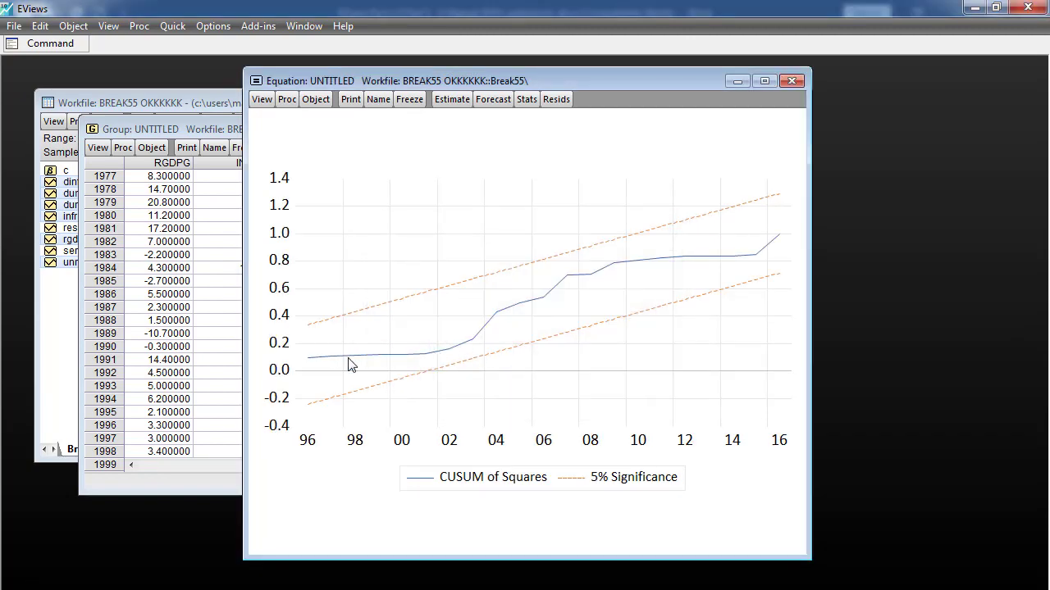